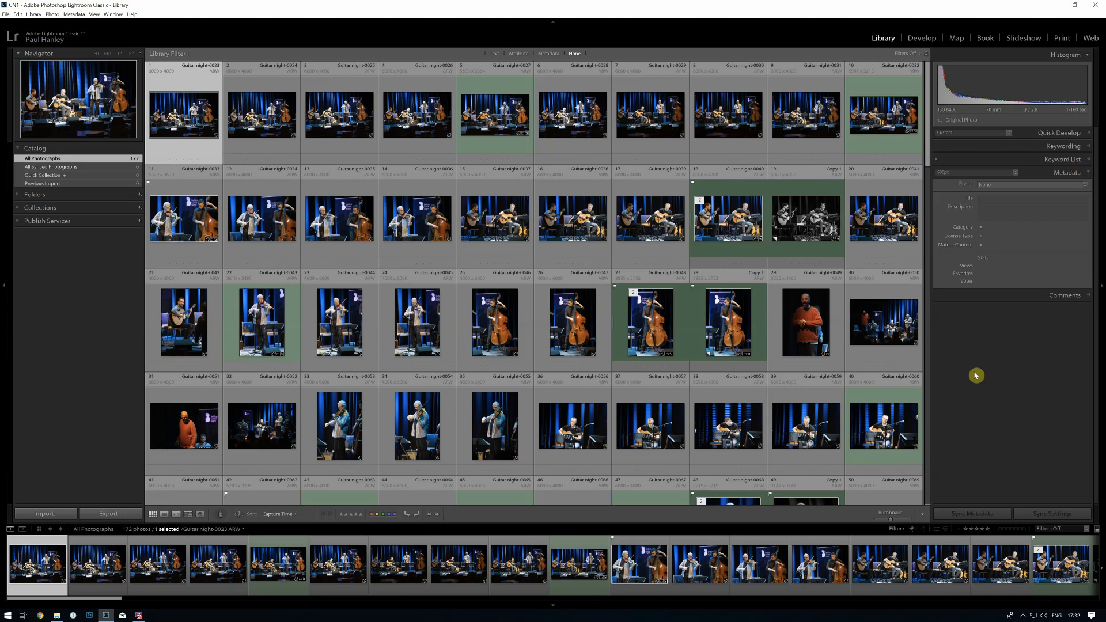
Create a new collection named GN1, with placement inside a collection set turned off.
click(18, 208)
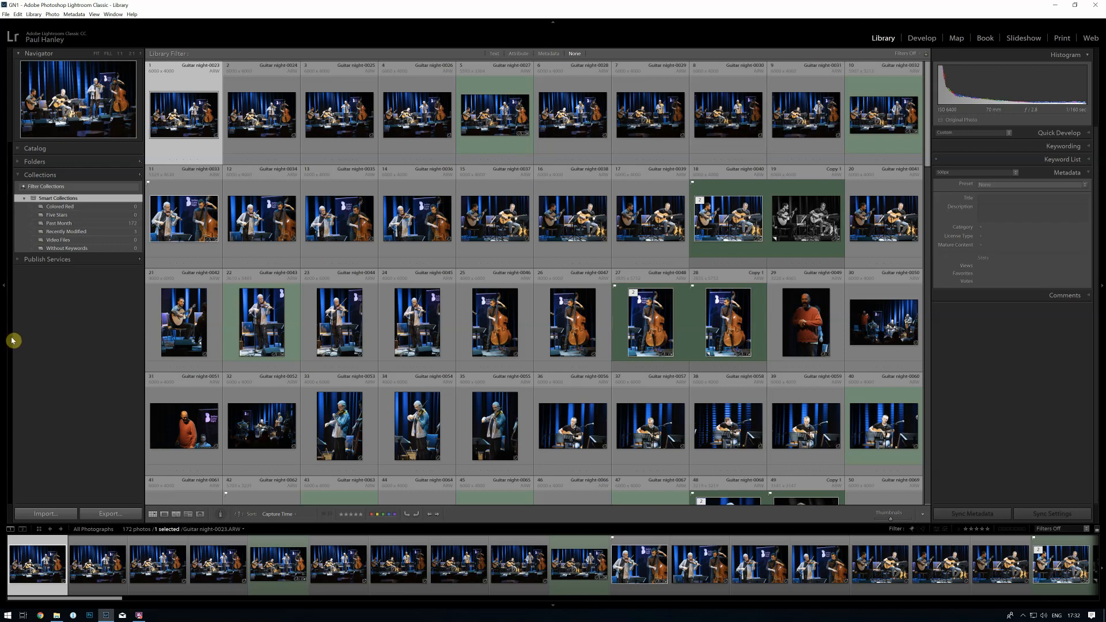
click(140, 176)
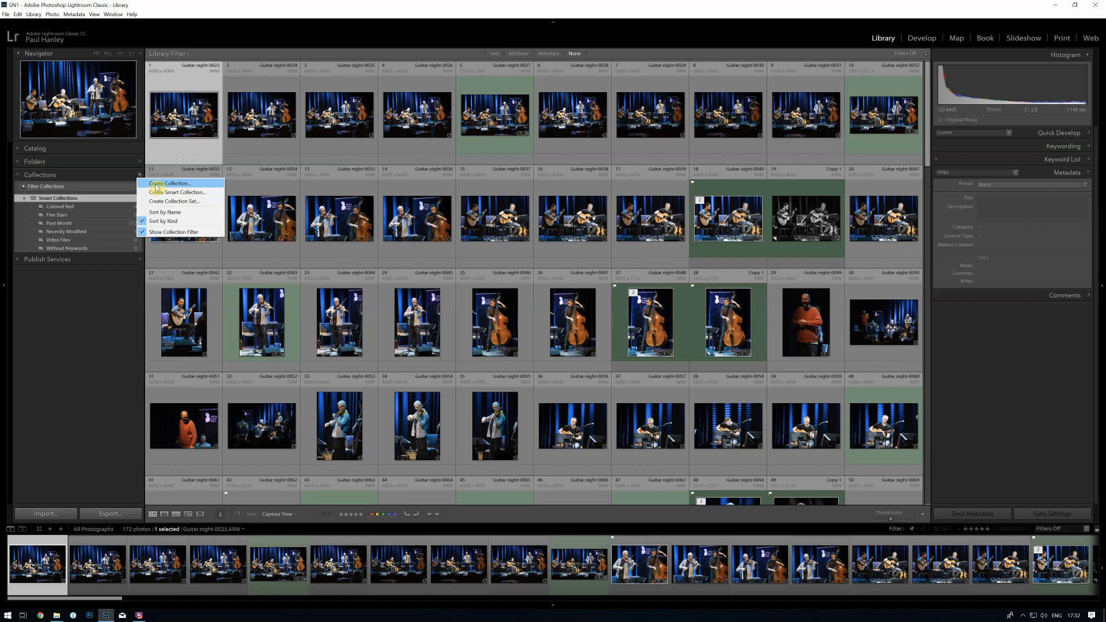
click(156, 183)
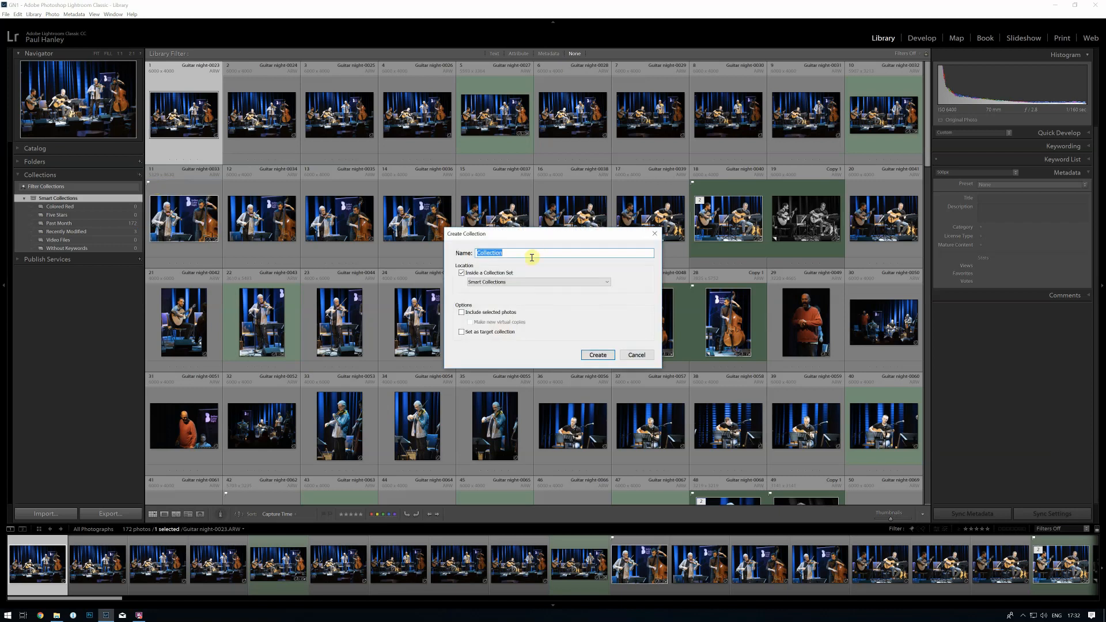
text(GN1)
click(462, 274)
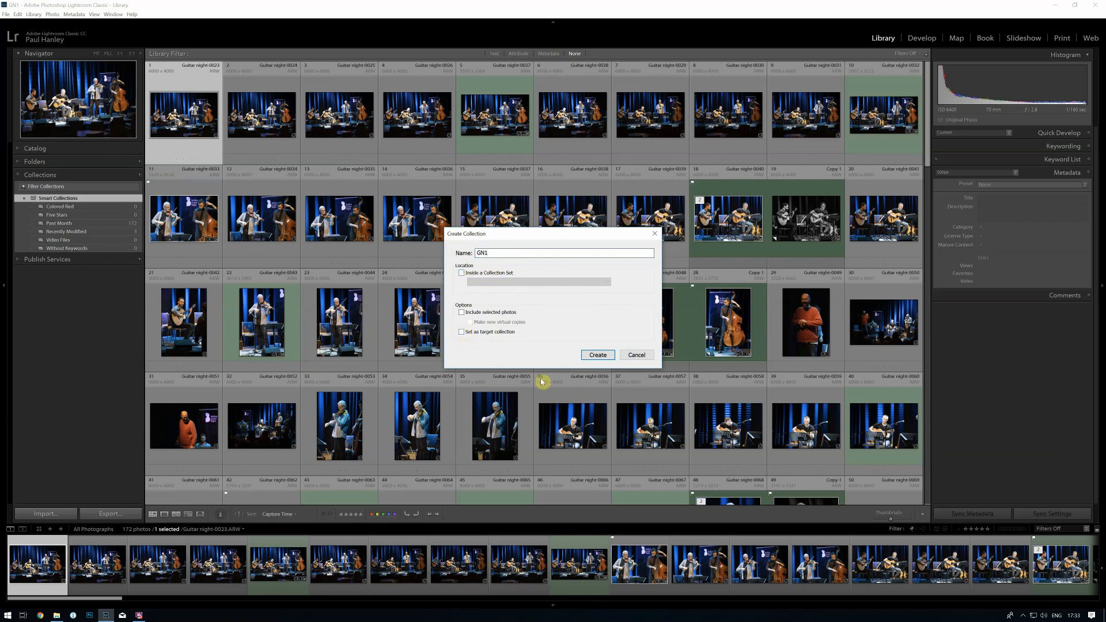
click(597, 355)
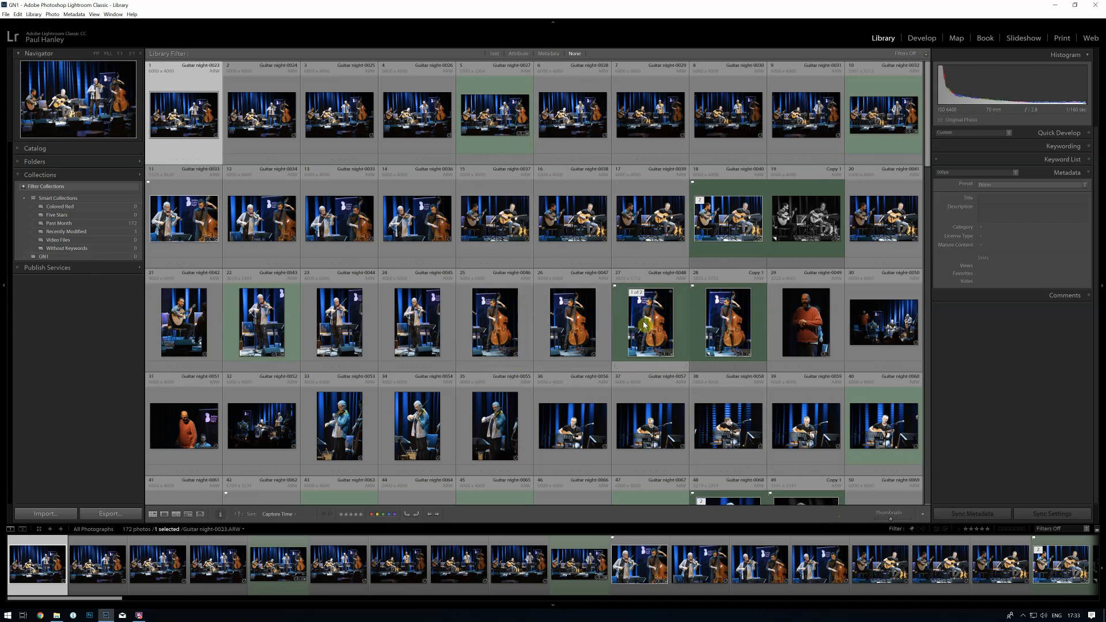
Filter the catalog to the flagged photos and add all of them to the GN1 collection.
click(913, 531)
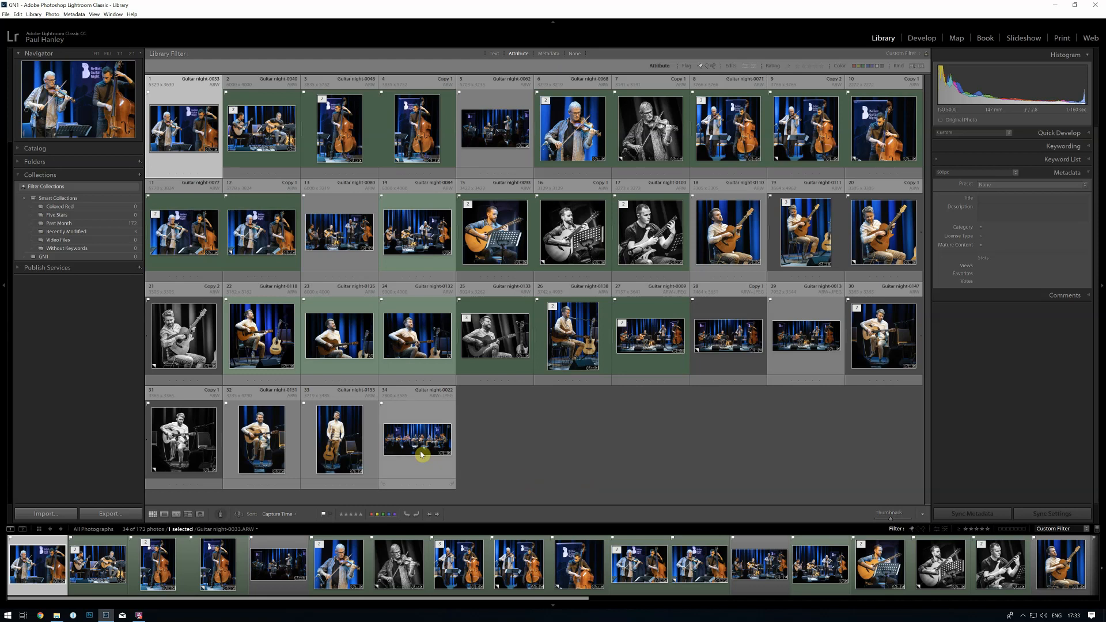
key(ctrl+a)
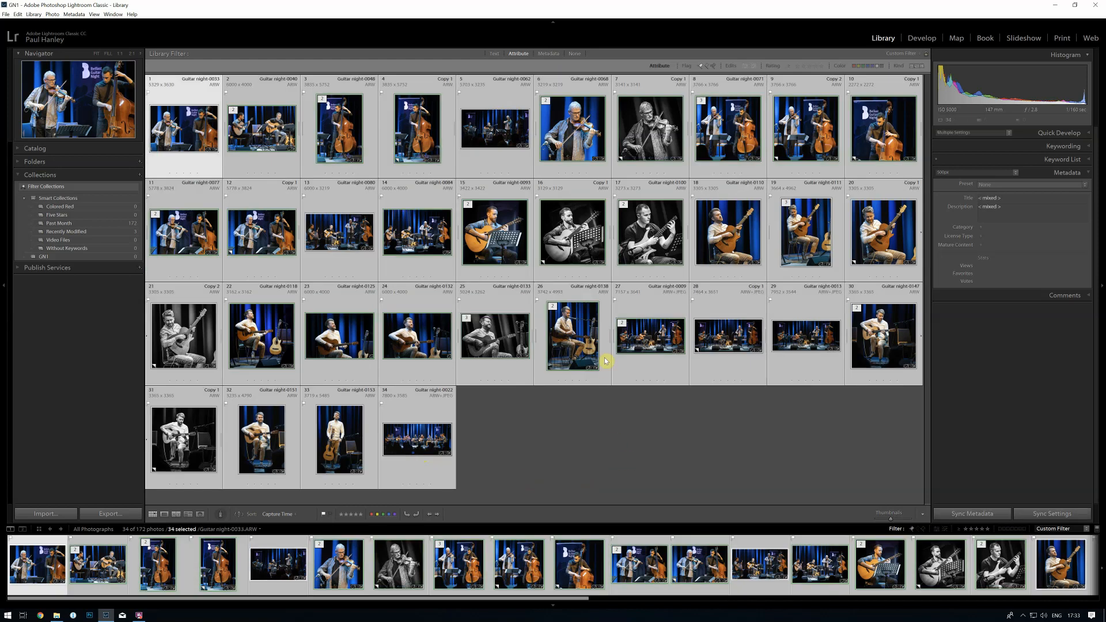
drag(185, 131, 103, 258)
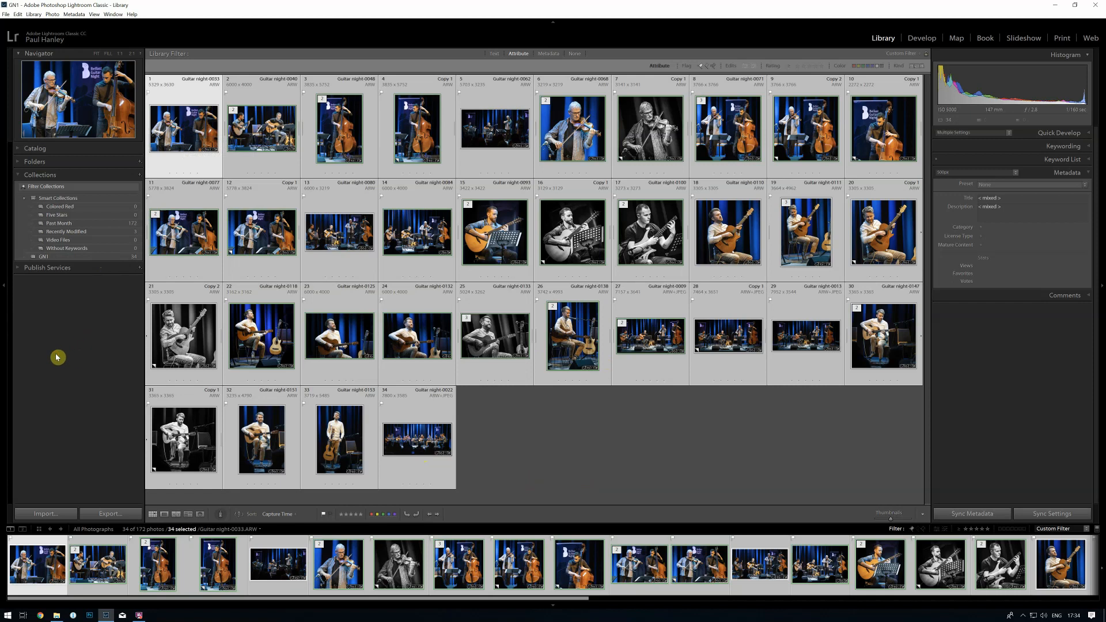
Turn off the flag filter for All Photographs and open the GN1 collection.
click(38, 149)
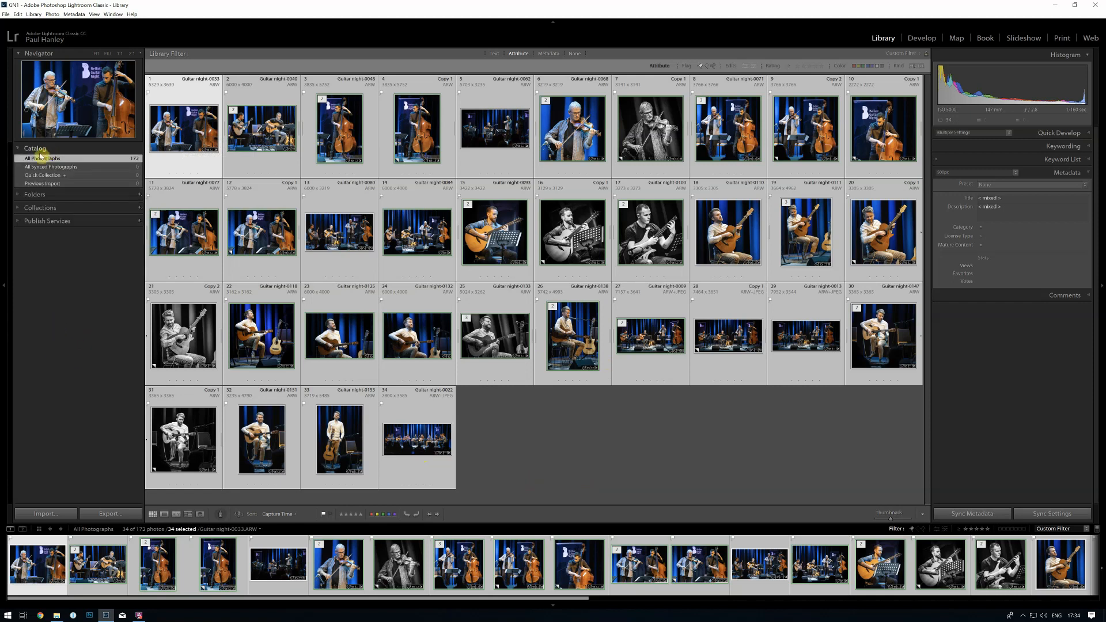
click(910, 533)
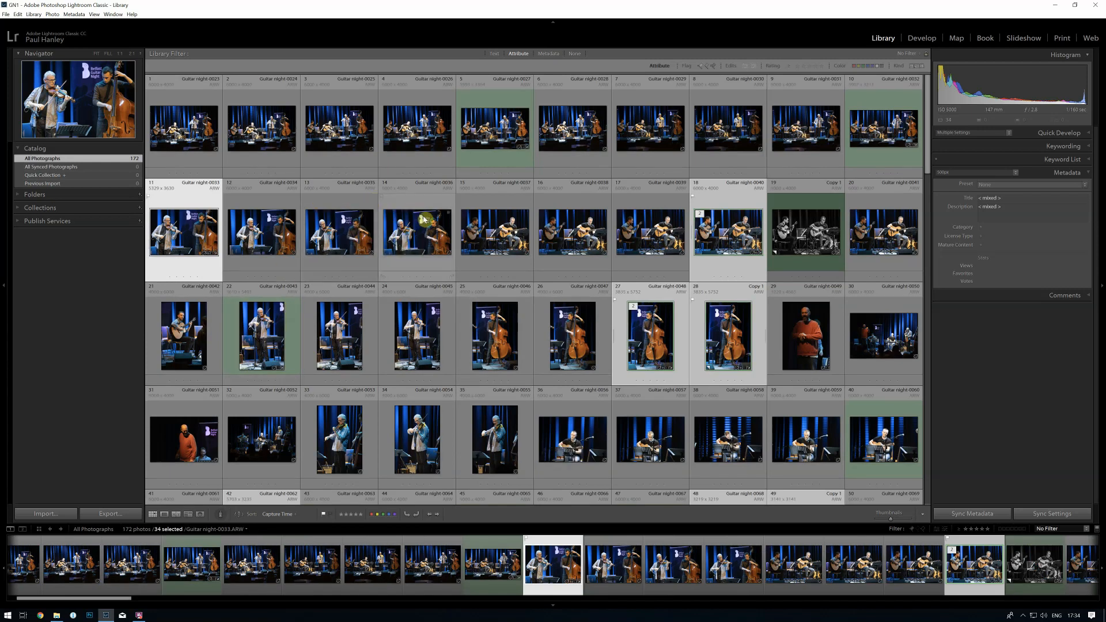
click(410, 242)
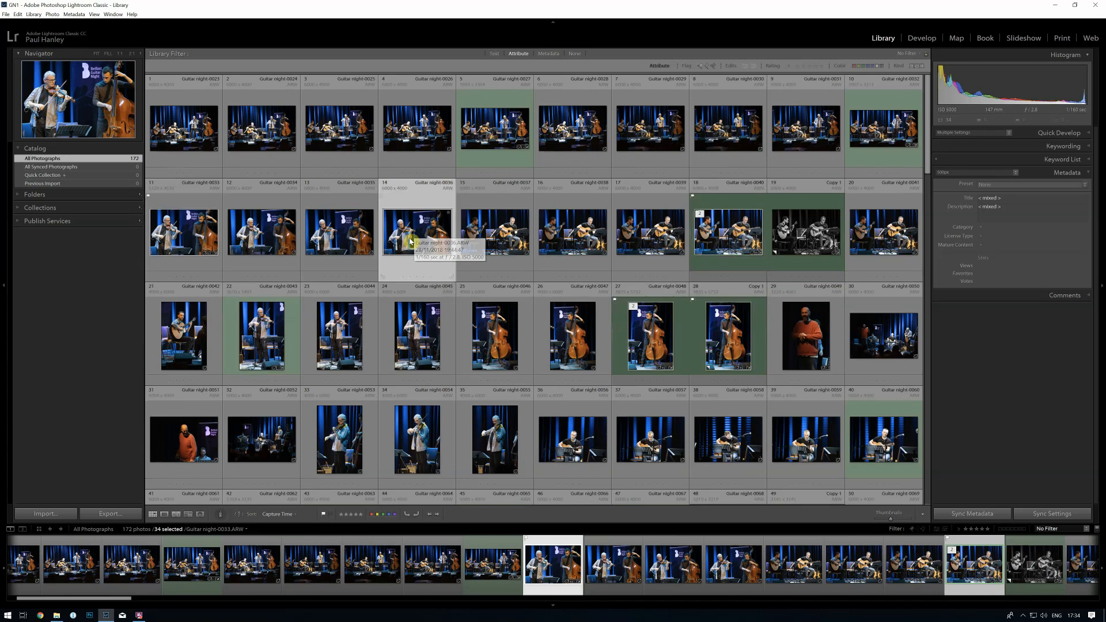
click(27, 209)
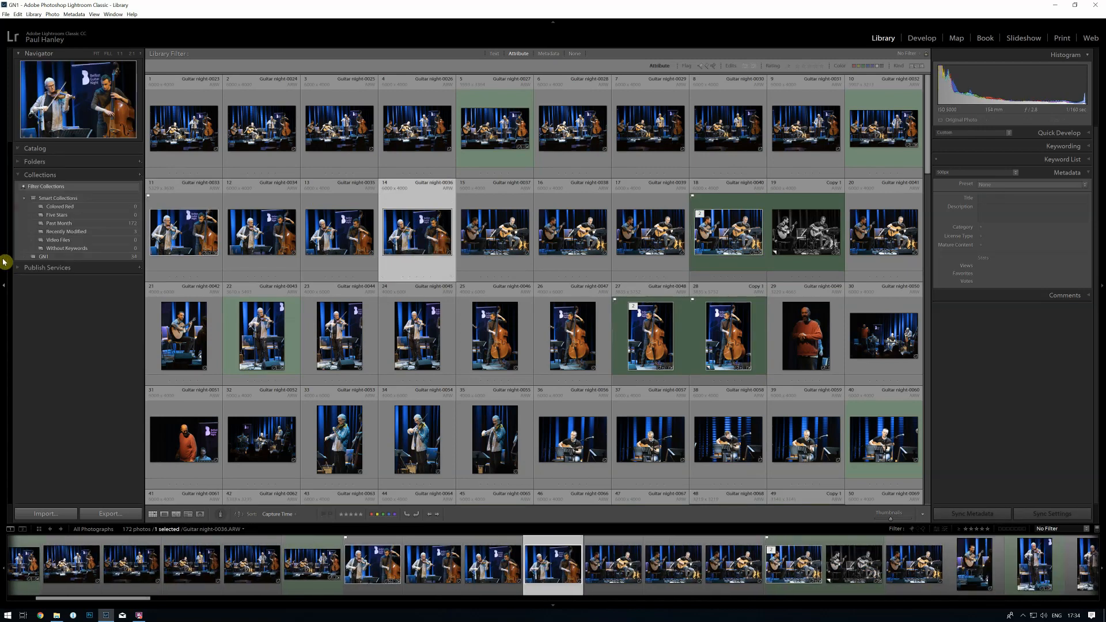
click(78, 259)
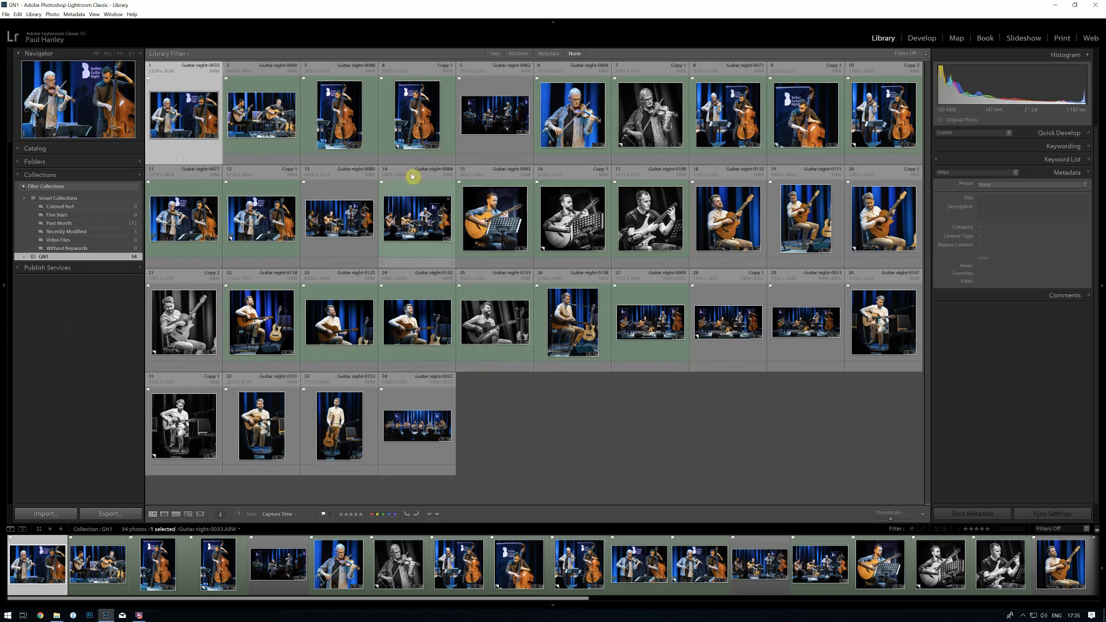
Remove the virtual copy of the double bass photo Guitar night-0048 from the collection.
click(413, 137)
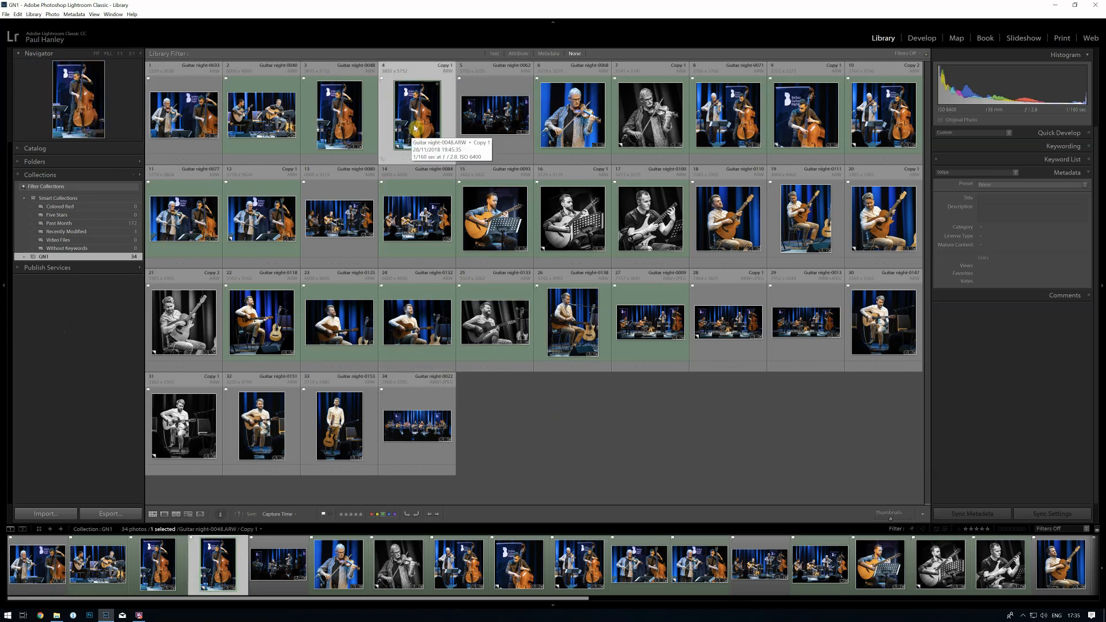
right_click(415, 128)
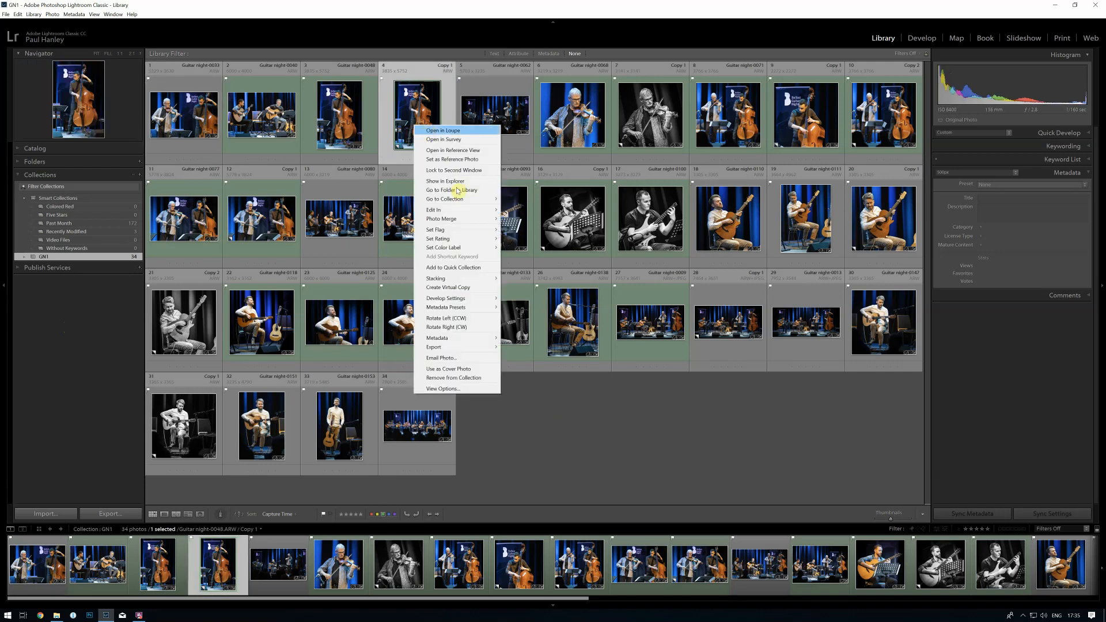
click(454, 377)
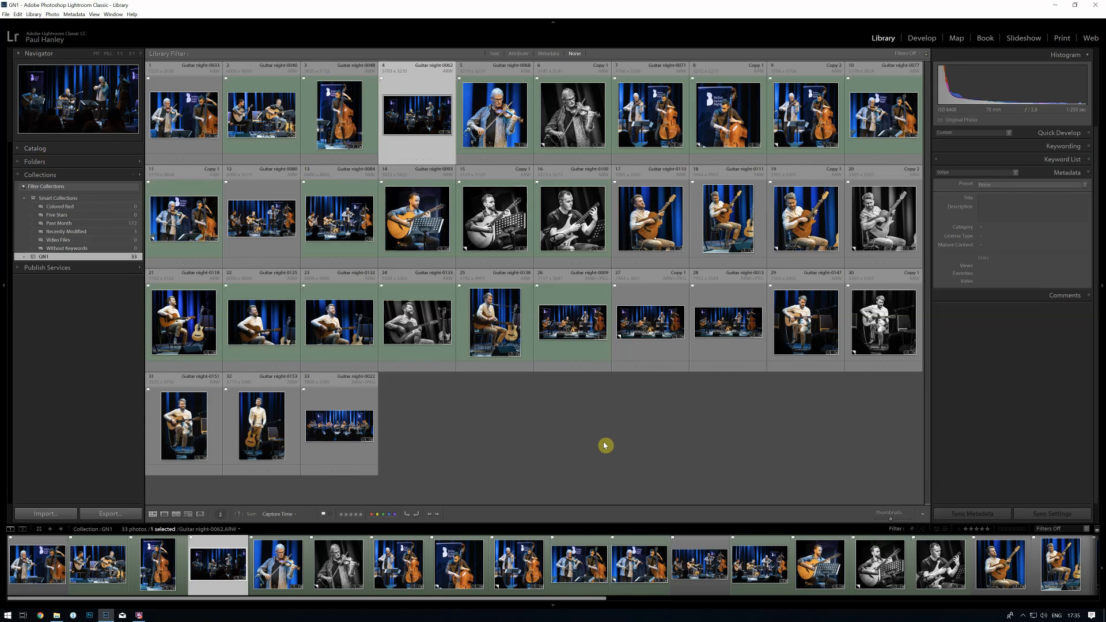
Compare the colour and black-and-white violinist portraits and remove the colour version, Guitar night-0068, from the collection.
click(493, 115)
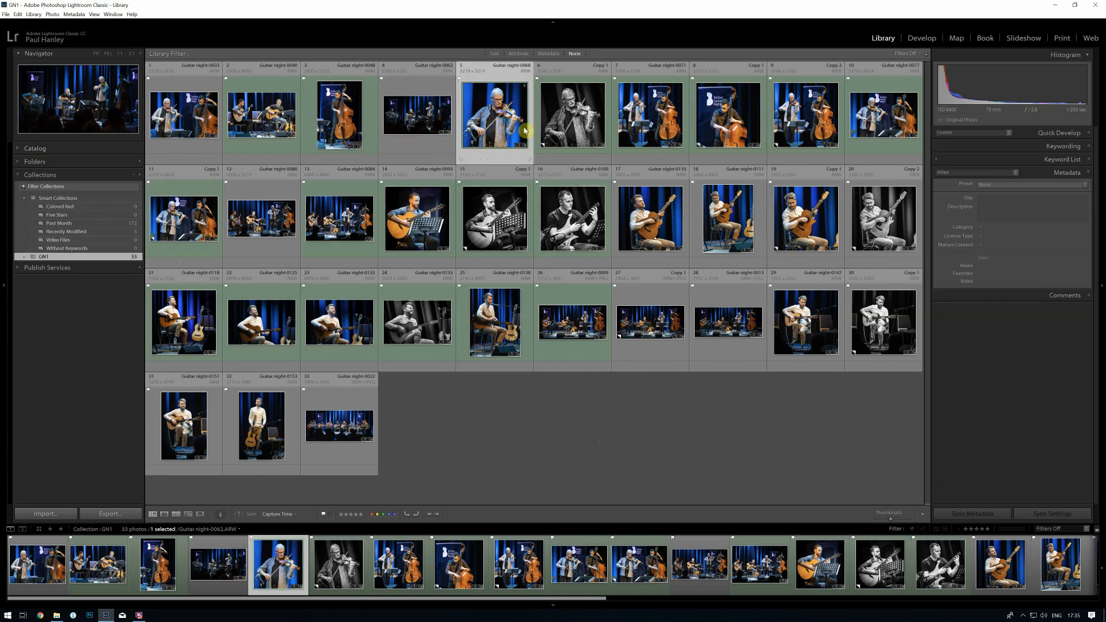
click(575, 125)
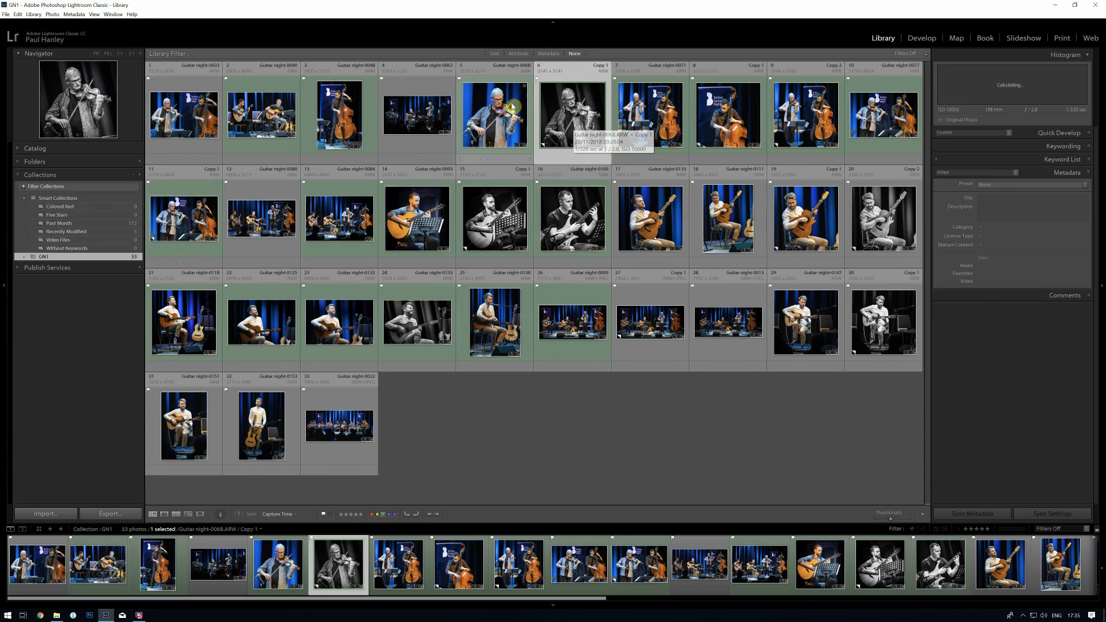
right_click(499, 125)
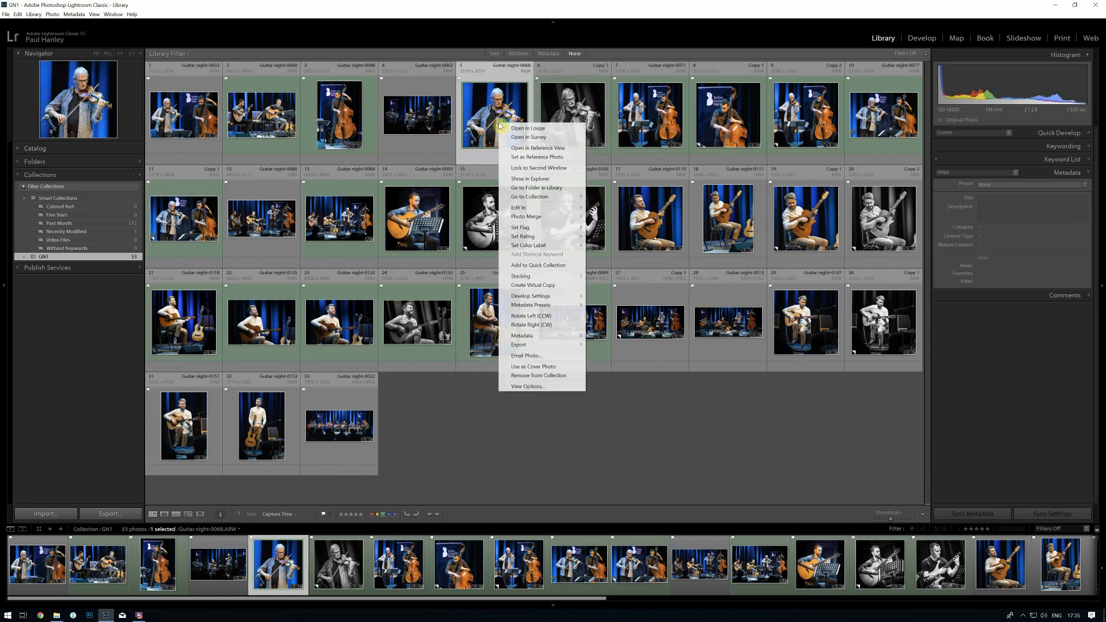
click(562, 378)
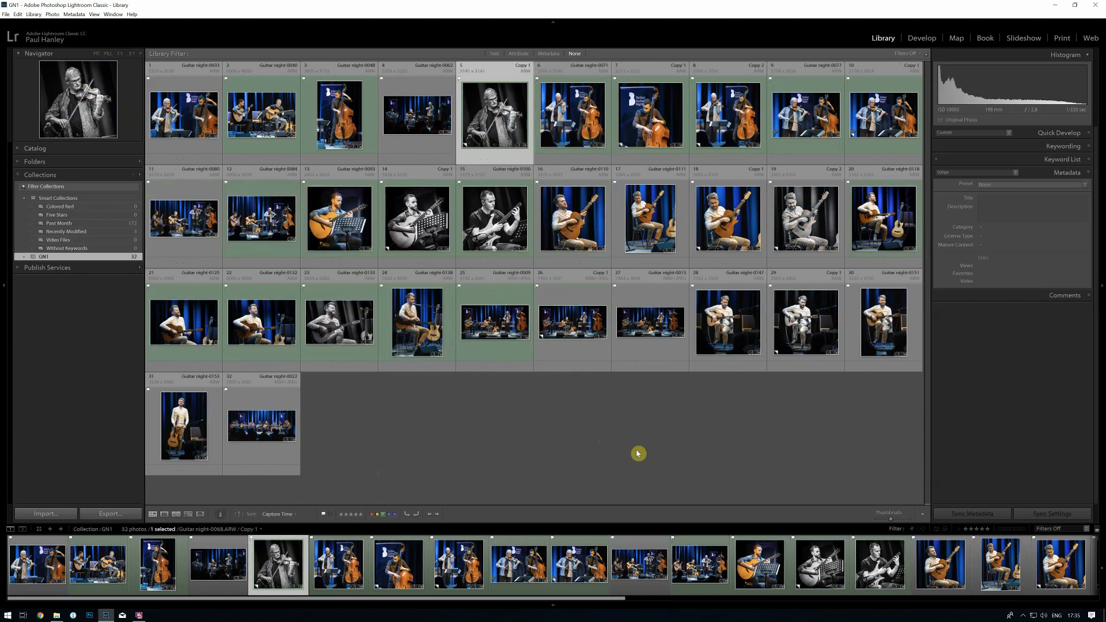
Remove the duplicate wide violin and bass shot and the colour guitarist photo Guitar night-0093 from the collection.
right_click(885, 120)
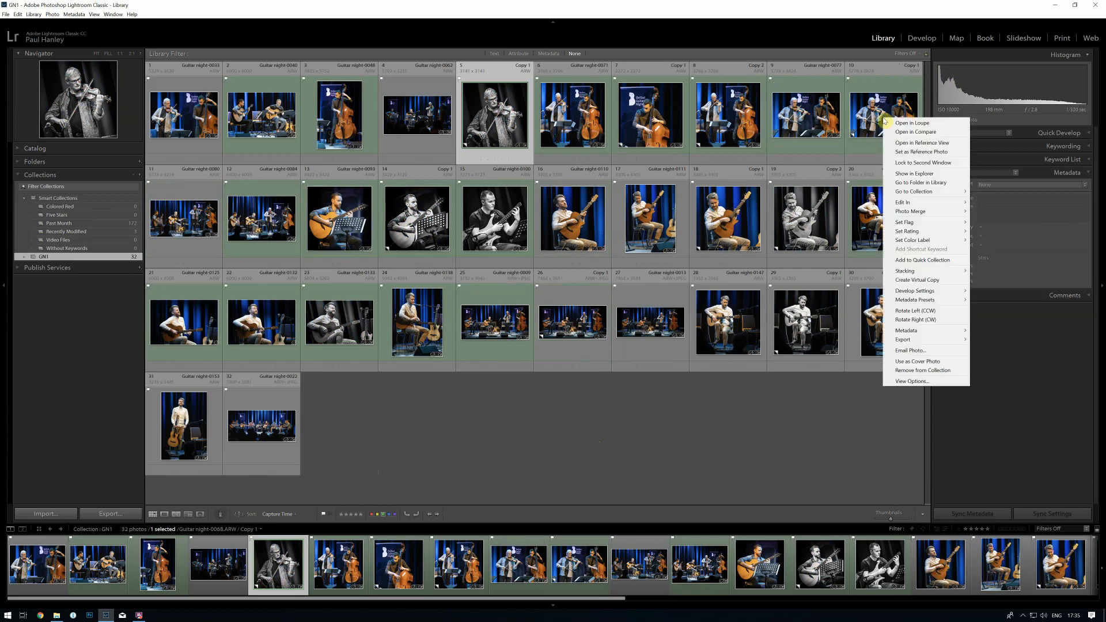
click(945, 372)
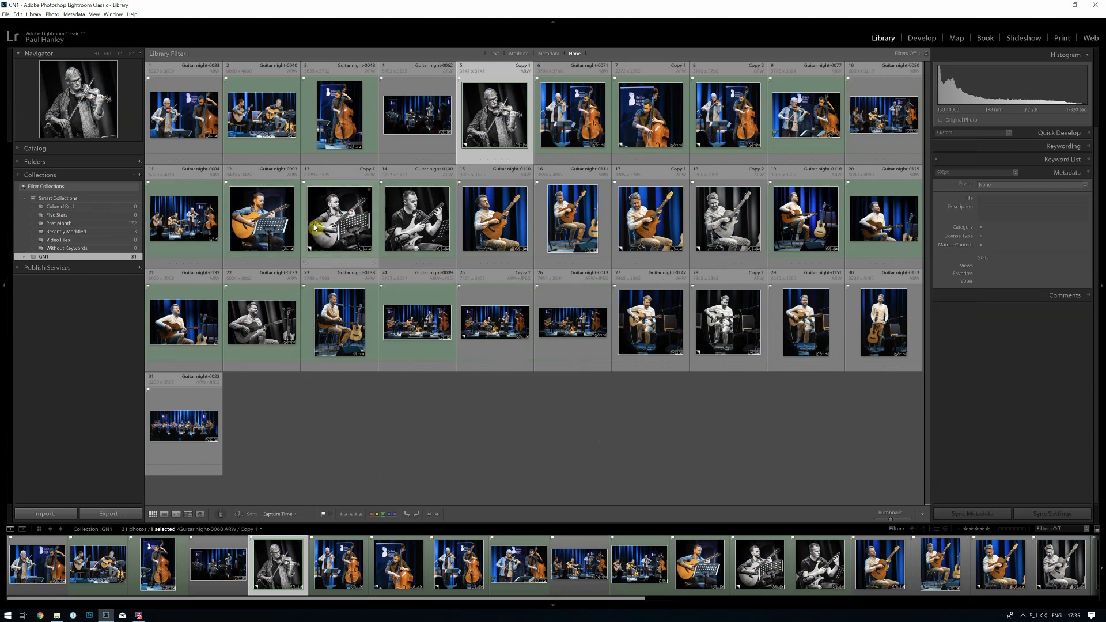
right_click(260, 223)
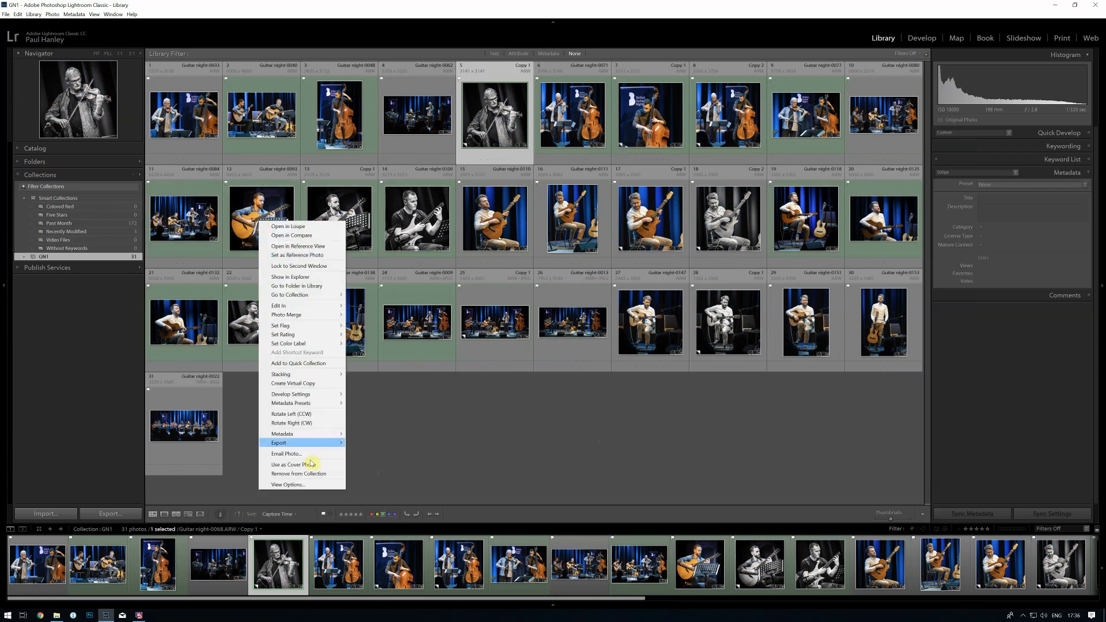
click(322, 475)
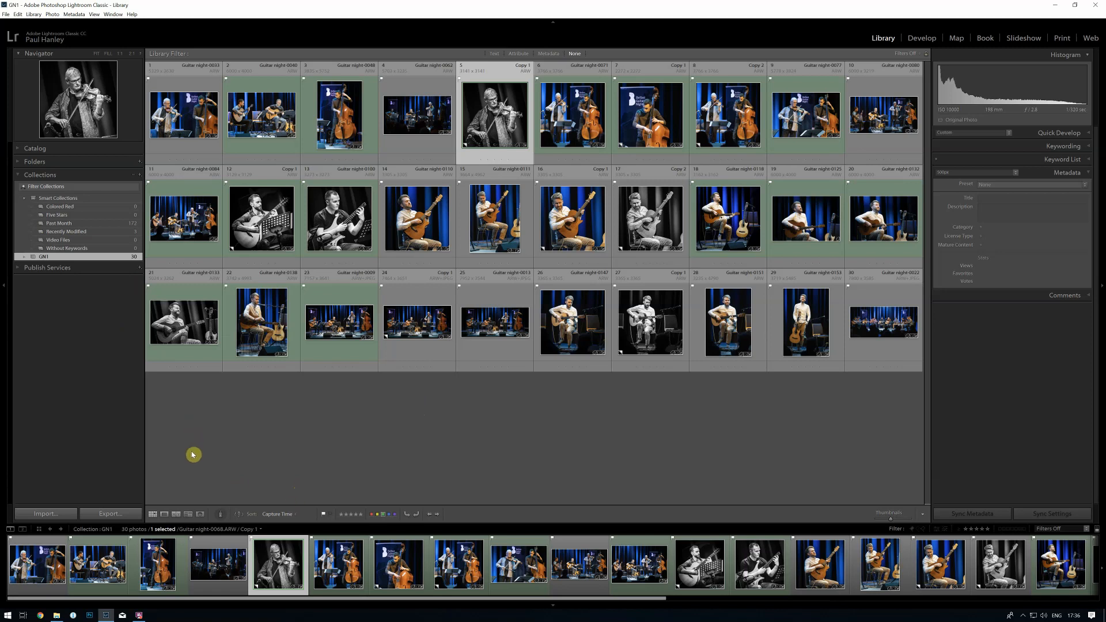
Reorder GN1: put Guitar night-0009, its virtual copy and Guitar night-0013 first, and the last group panorama just before Guitar night-0110.
click(332, 326)
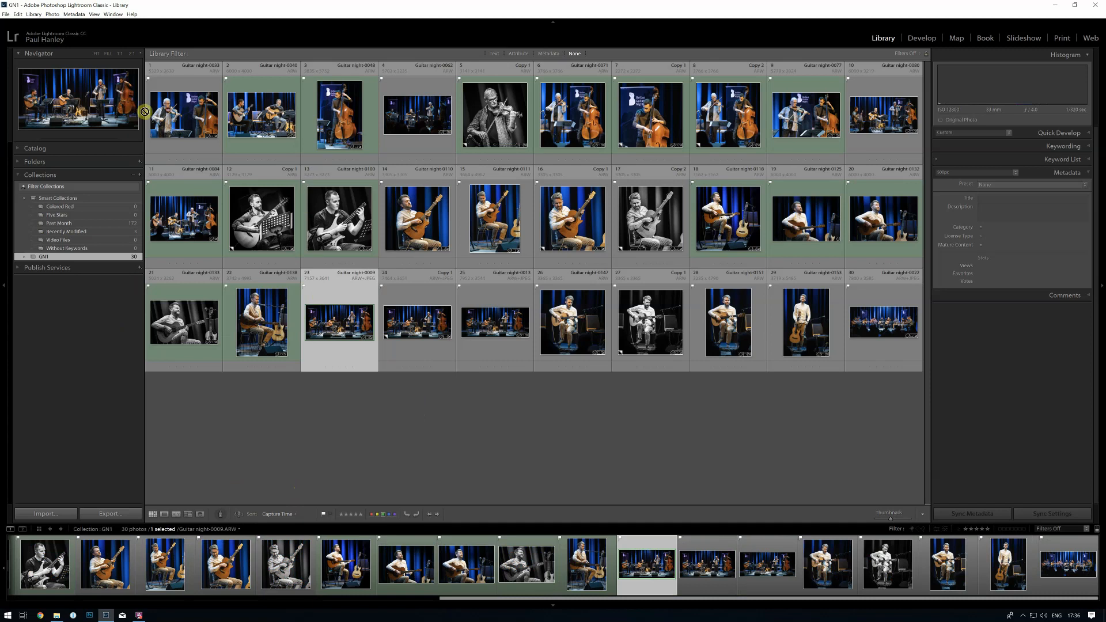
drag(145, 112, 418, 311)
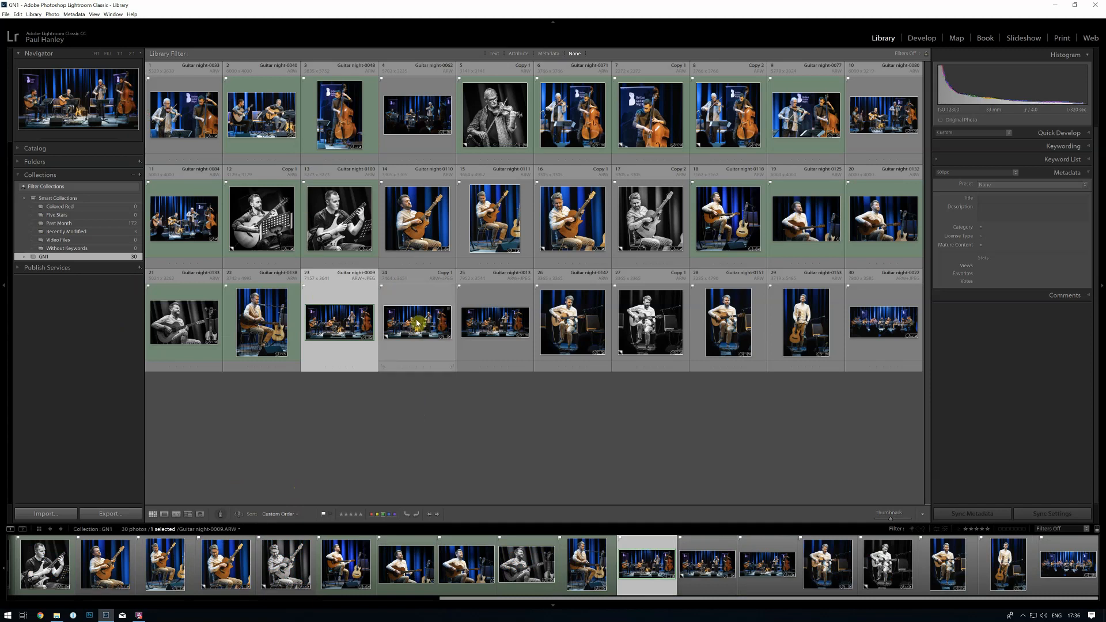
click(417, 325)
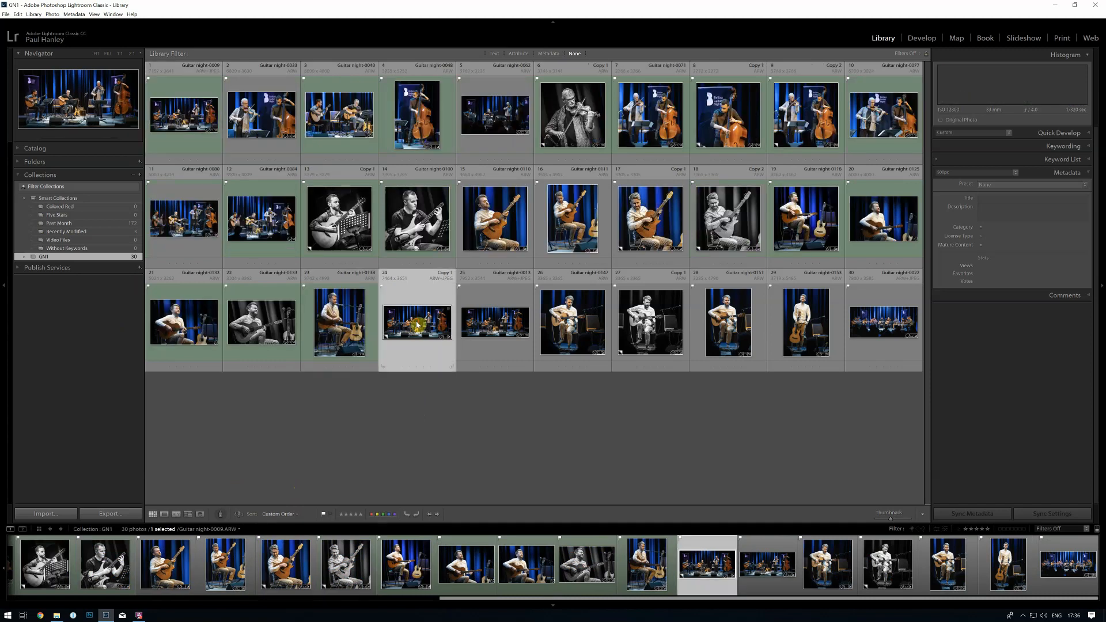
drag(417, 324, 228, 128)
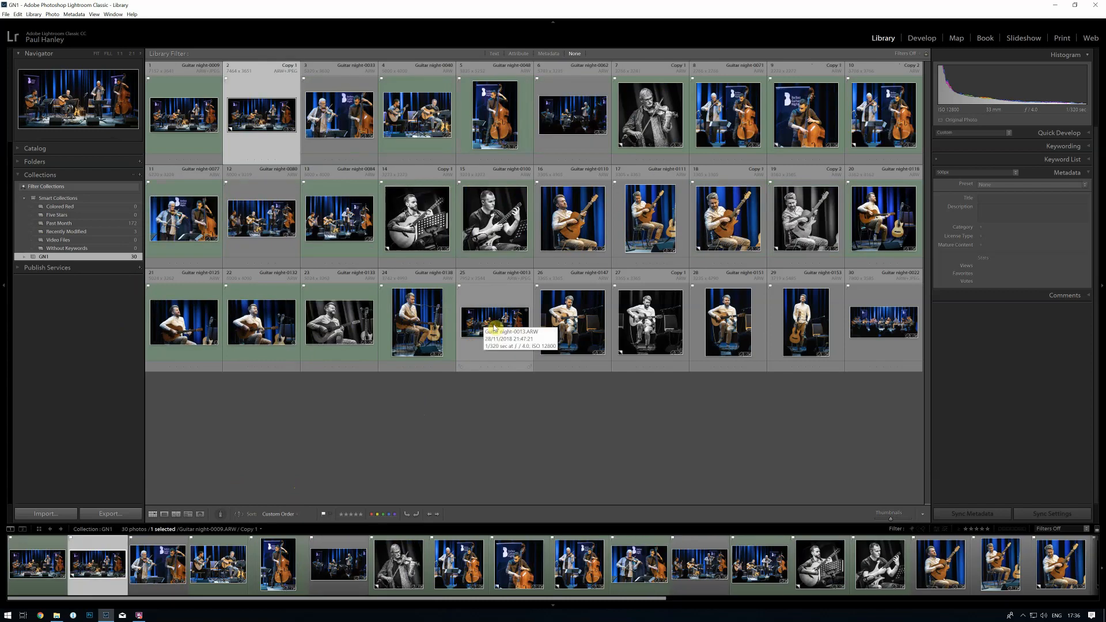
drag(472, 326, 308, 112)
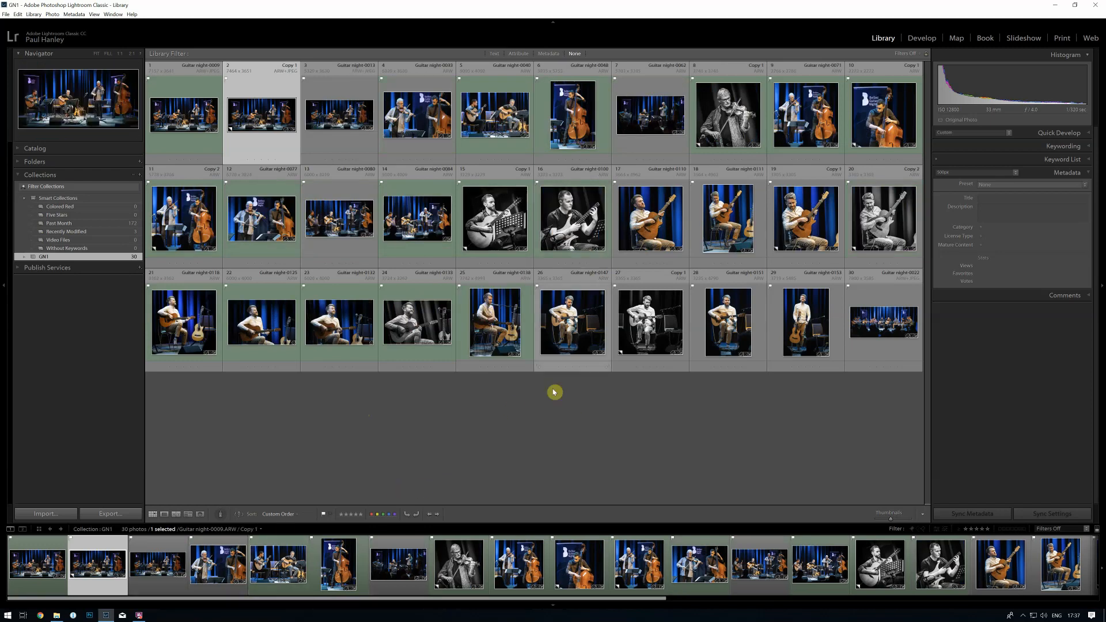
mouse_move(886, 326)
mouse_down()
mouse_move(697, 314)
mouse_move(545, 207)
mouse_move(535, 225)
mouse_move(613, 229)
mouse_up()
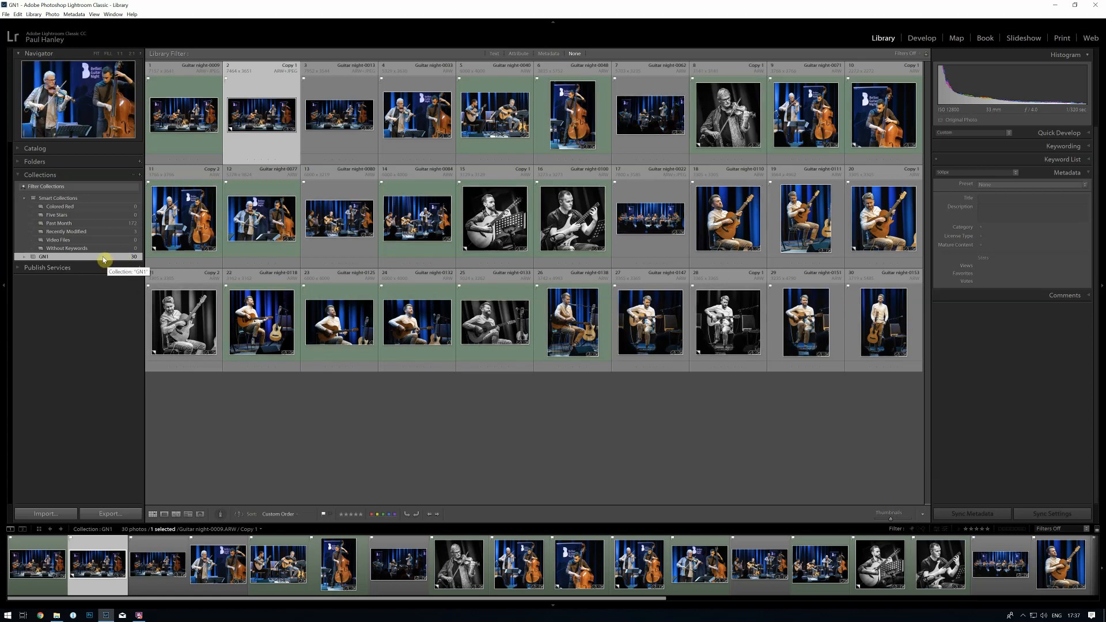
Open the GN1 collection in the Slideshow module and display its first photo.
click(1026, 40)
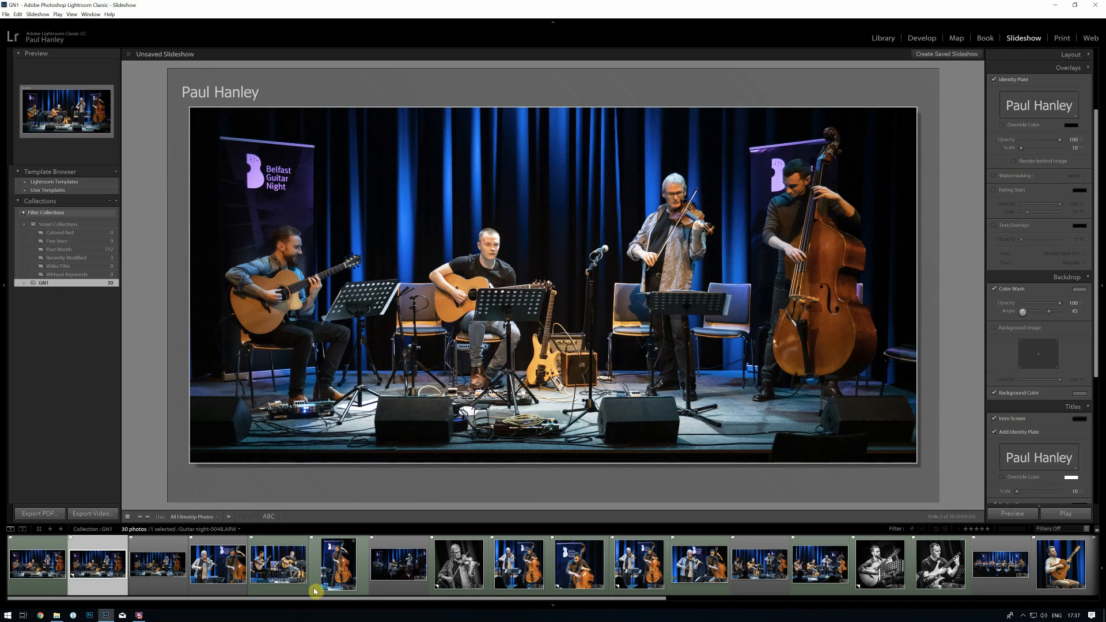
click(36, 567)
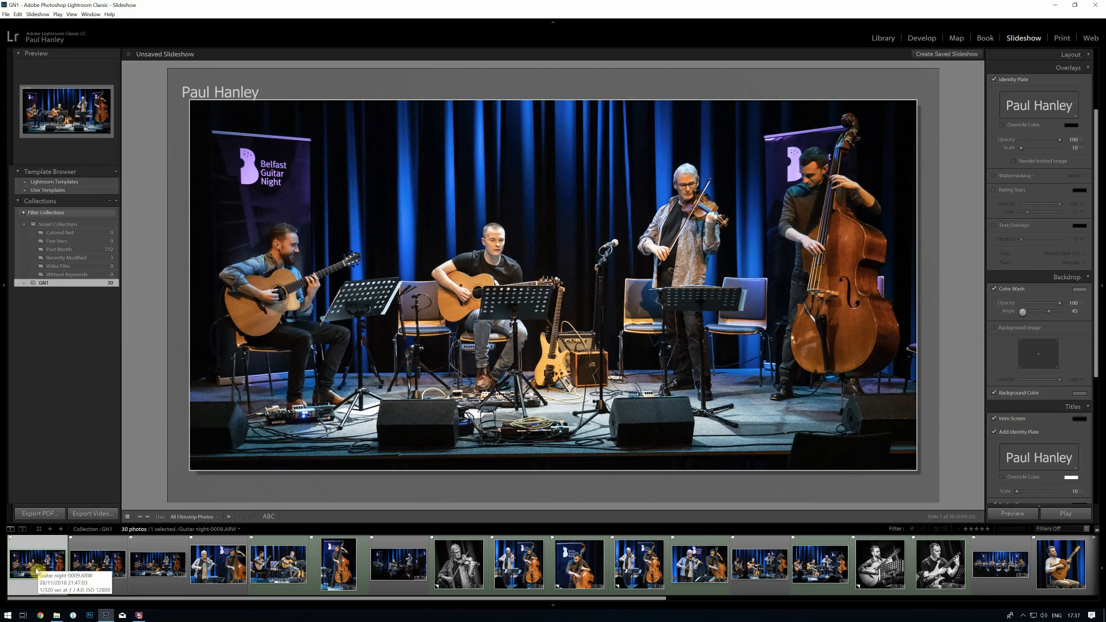
Expand the slideshow's layout settings and enable Zoom to Fill Frame.
click(1035, 54)
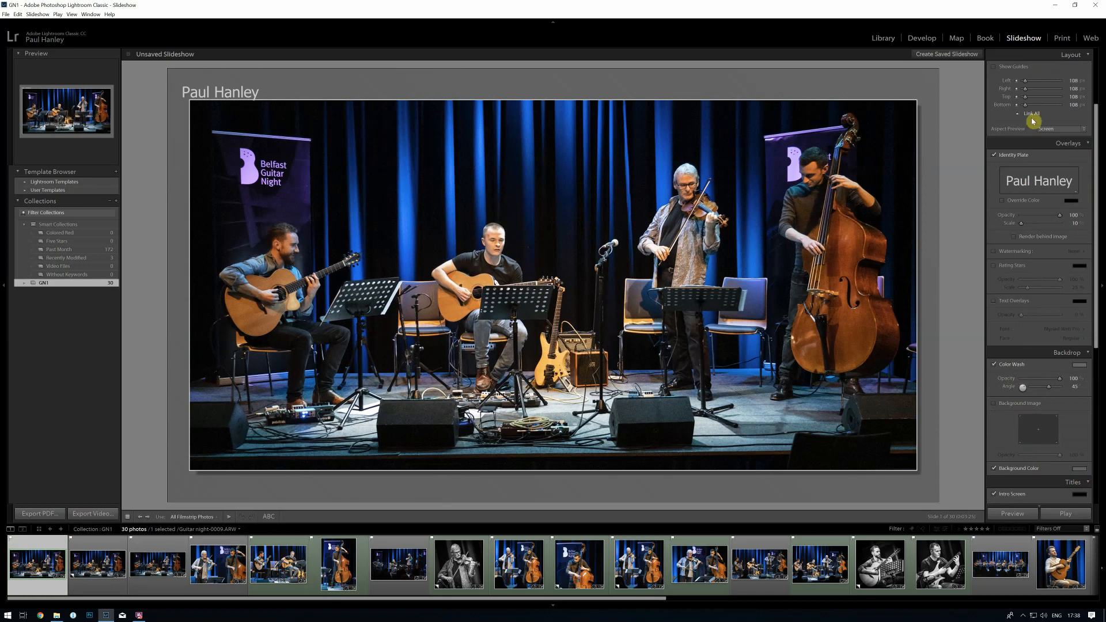
scroll(1051, 82, up, 3)
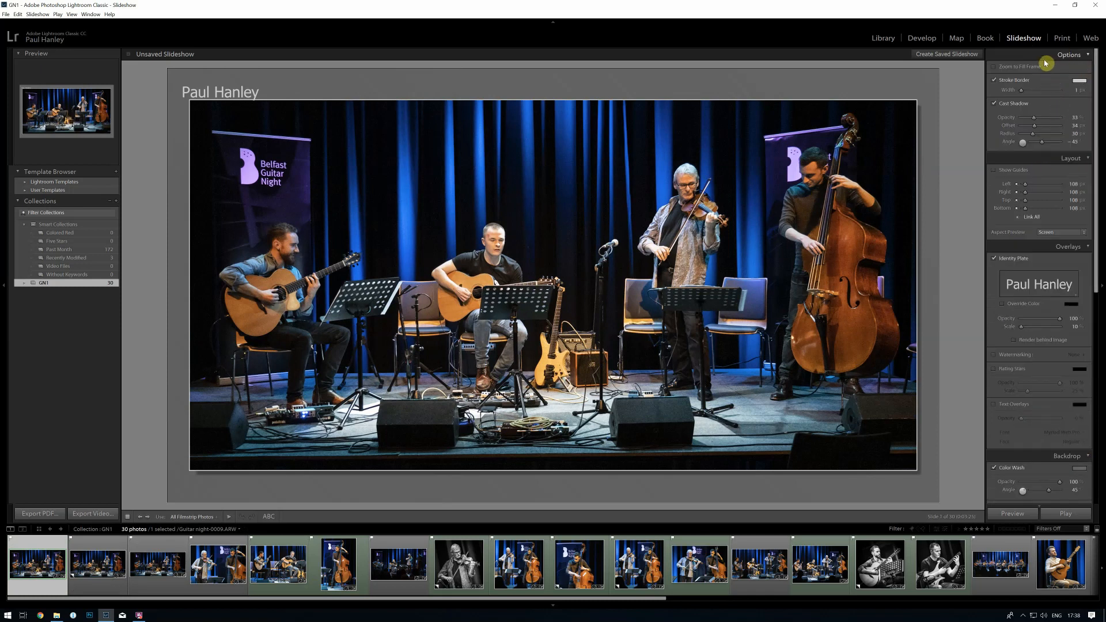
click(995, 69)
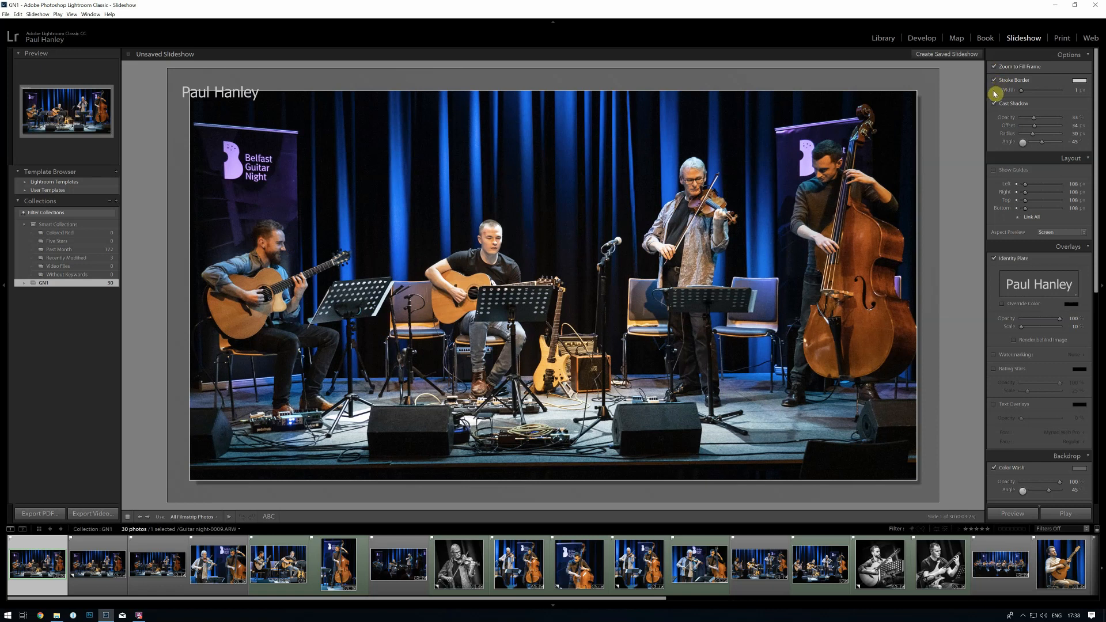
Disable Zoom to Fill Frame and compare the photo with and without Stroke Border and Cast Shadow, leaving both enabled.
click(996, 69)
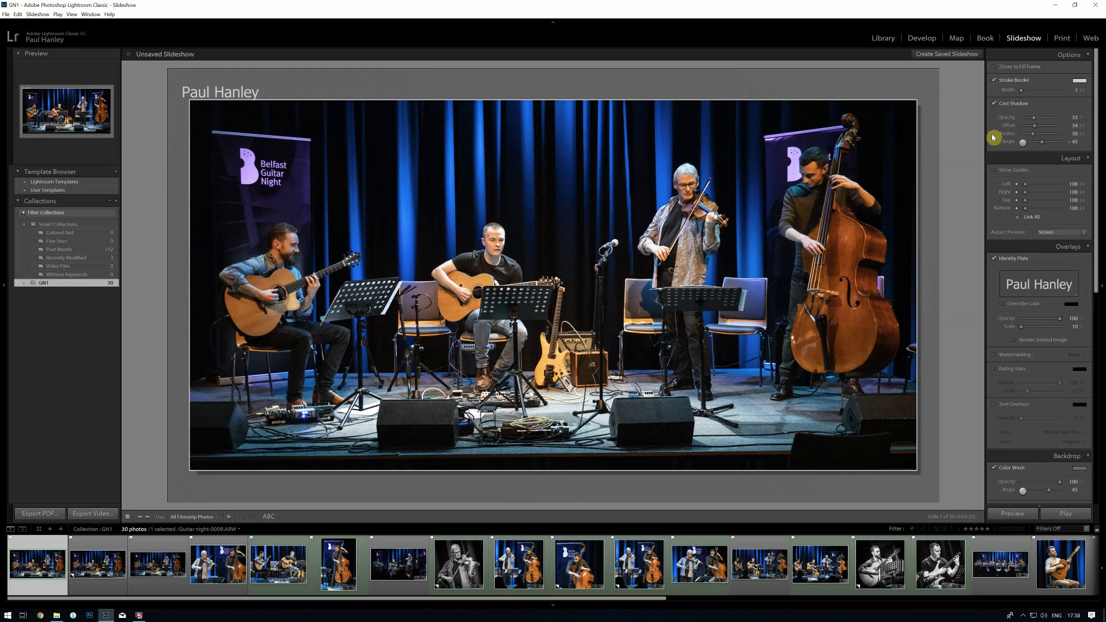
click(999, 82)
click(995, 104)
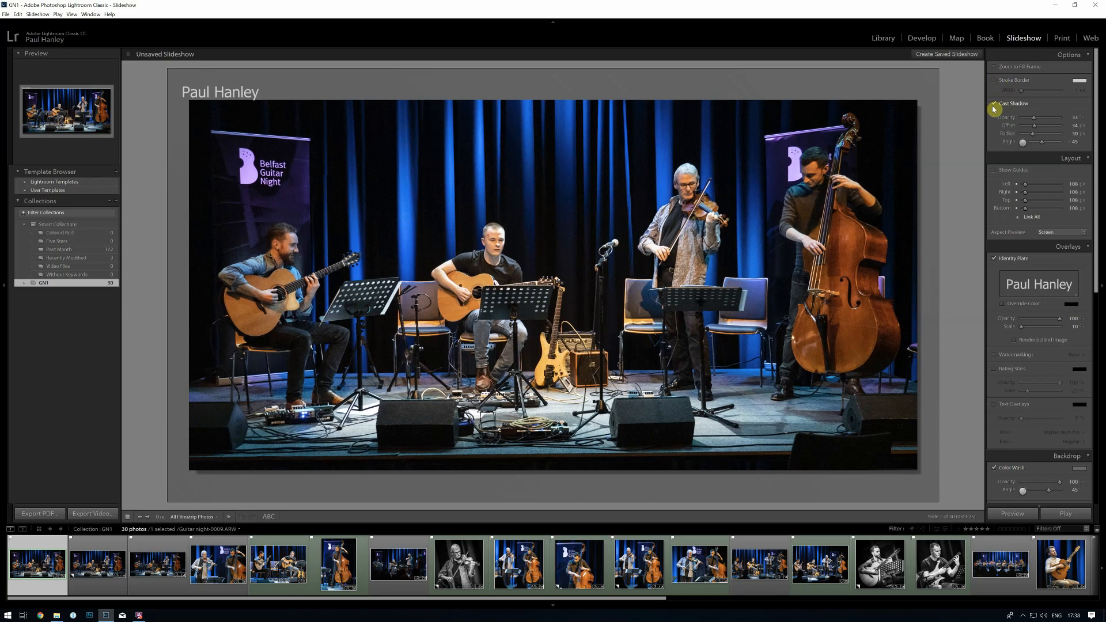
click(995, 105)
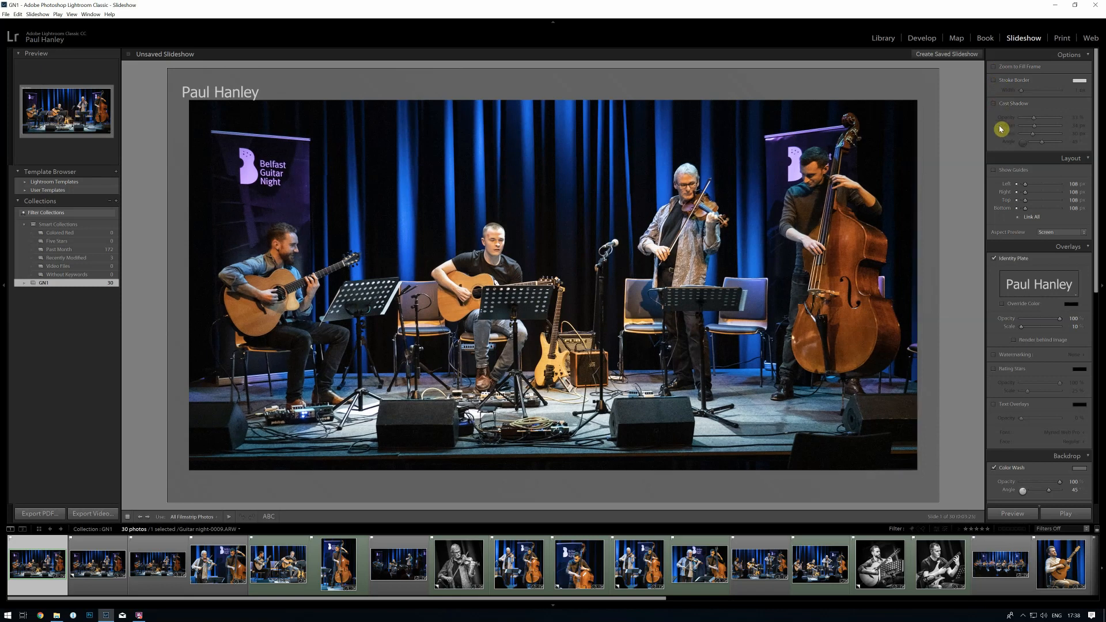
click(994, 80)
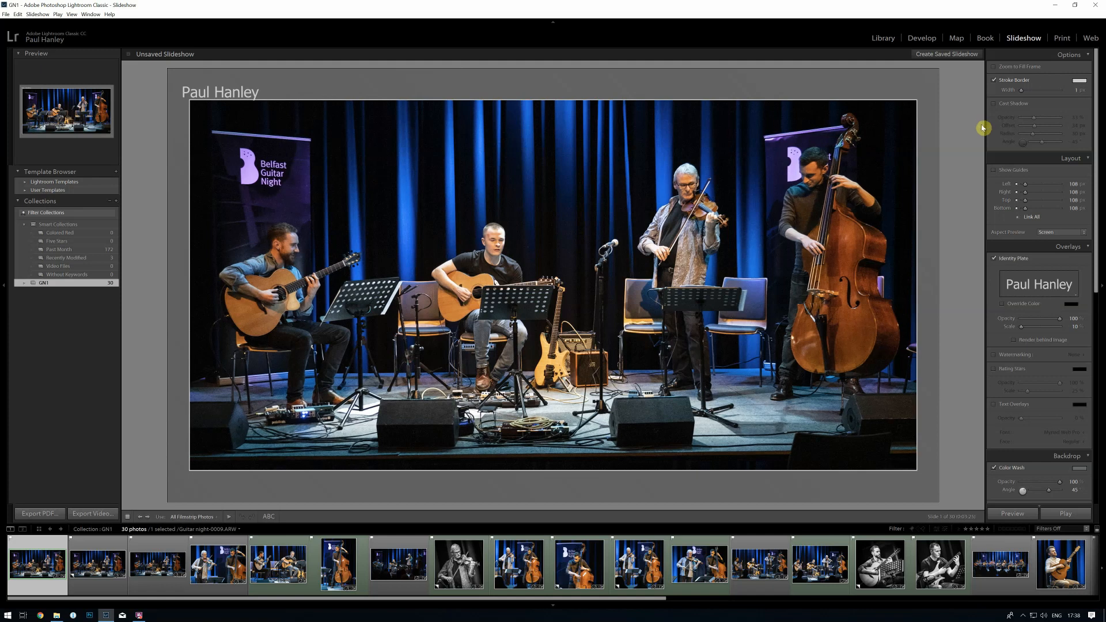
click(999, 171)
click(994, 103)
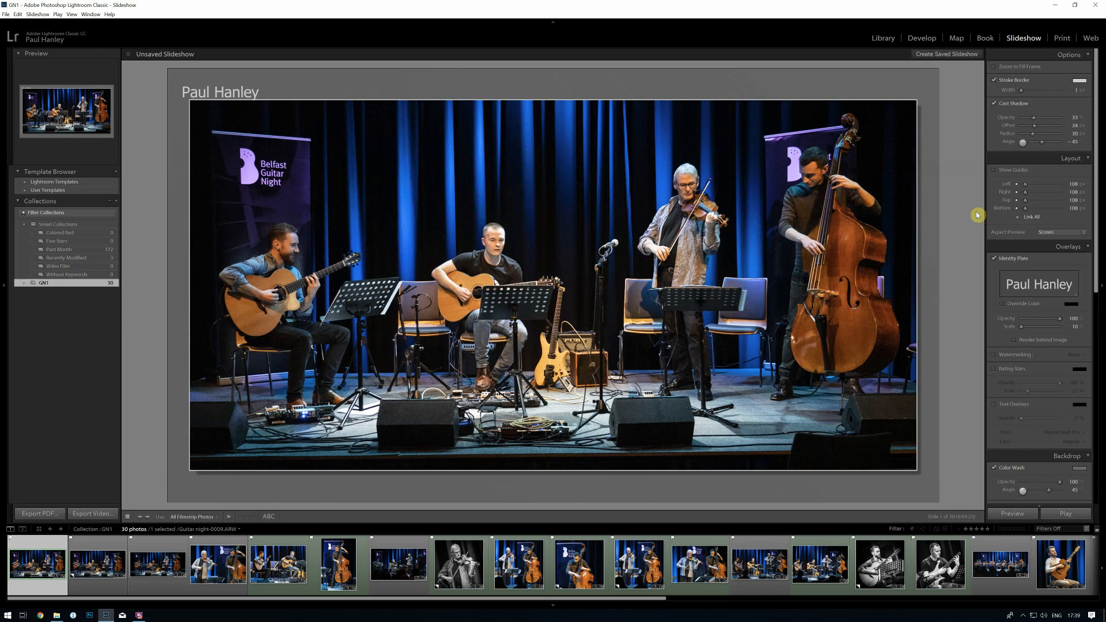
Collapse the slideshow's general and layout settings and move the identity plate beneath the photo's lower-right corner.
click(1031, 55)
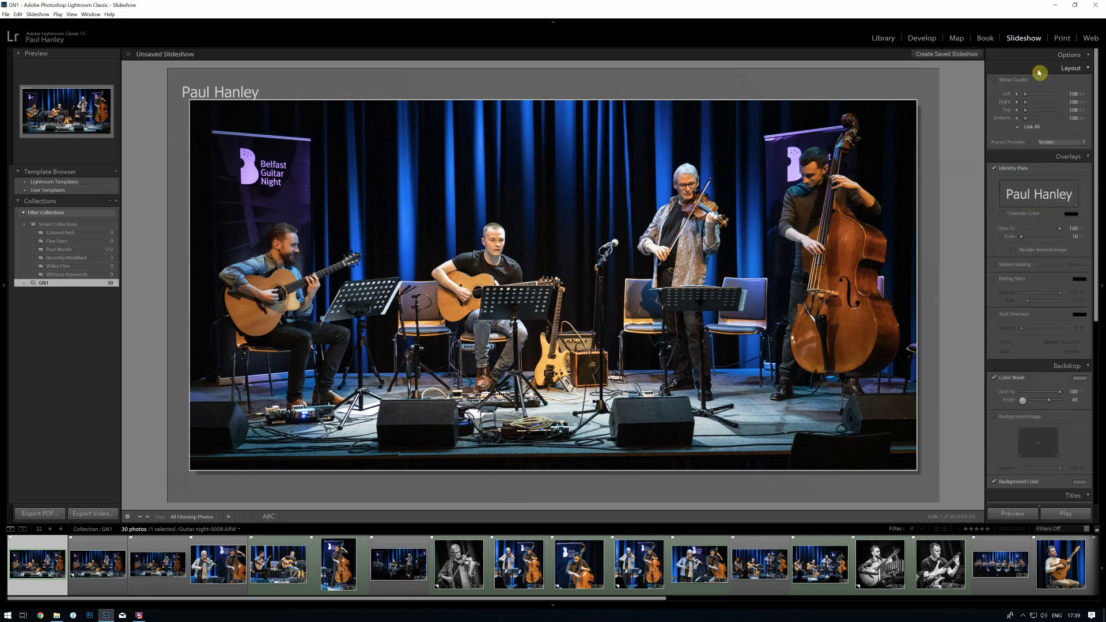
click(1039, 72)
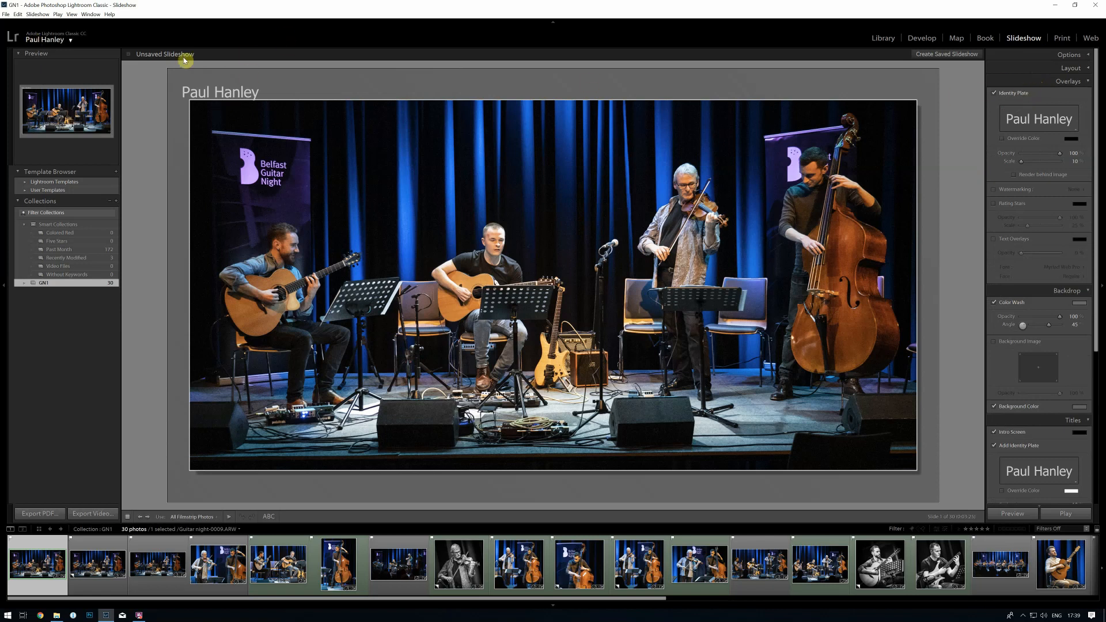
drag(217, 92, 511, 270)
drag(566, 318, 875, 486)
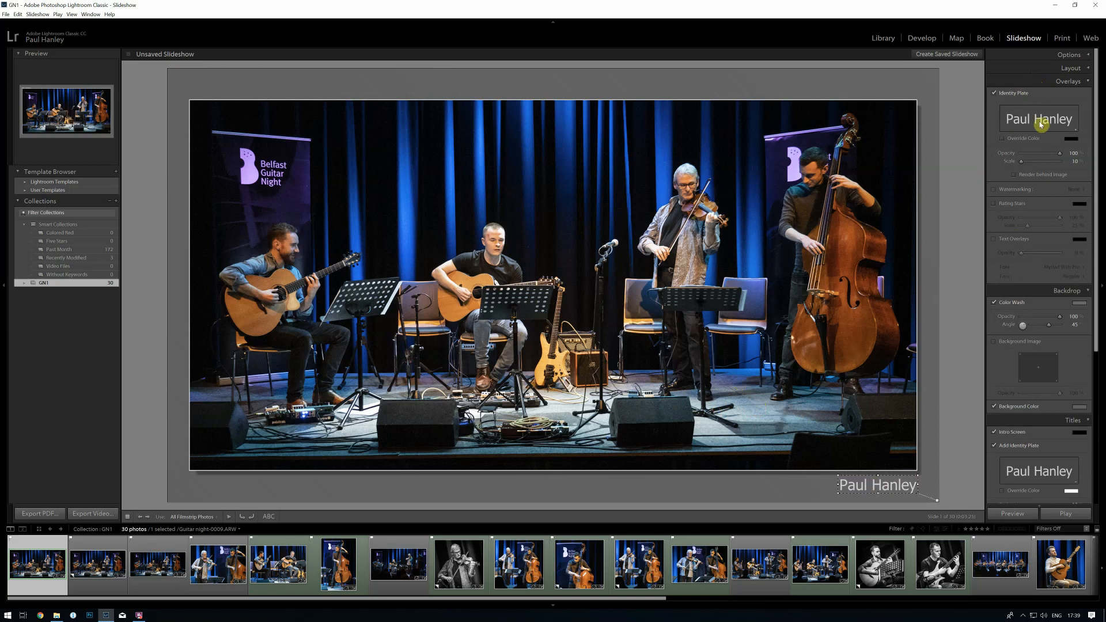
Open the overlay identity plate's text for editing and append "LRPS" after the photographer's name.
click(1075, 130)
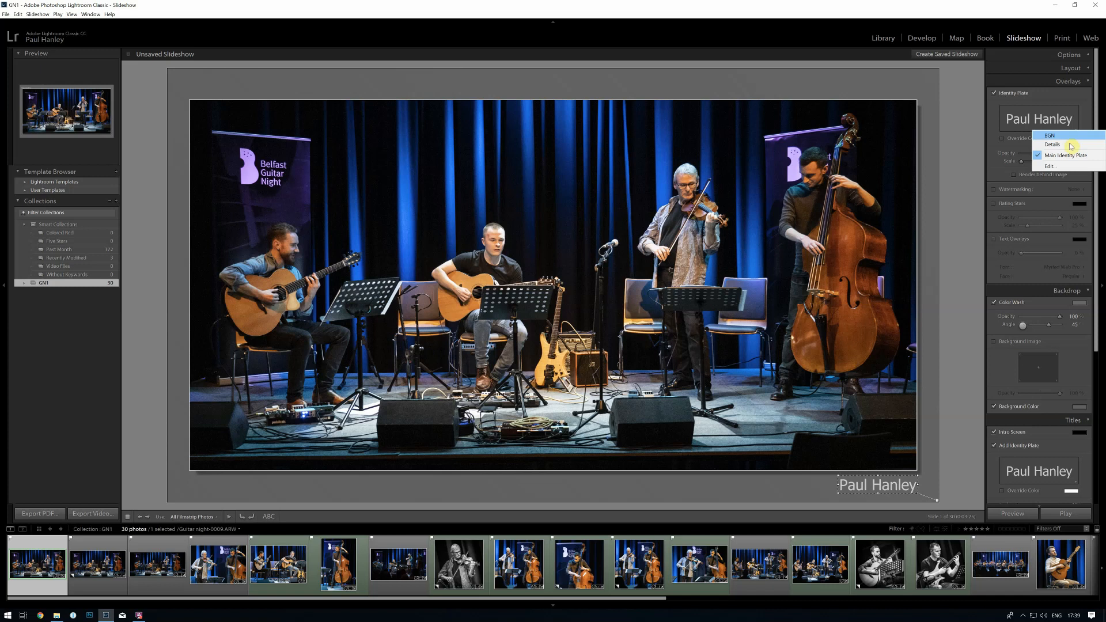
click(1058, 167)
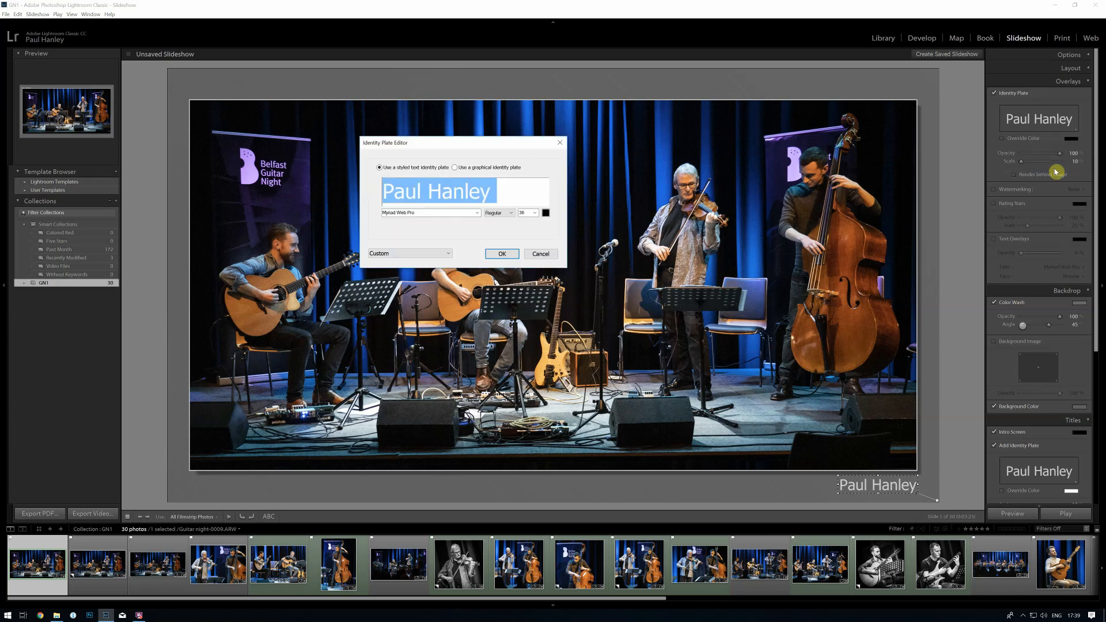
click(493, 197)
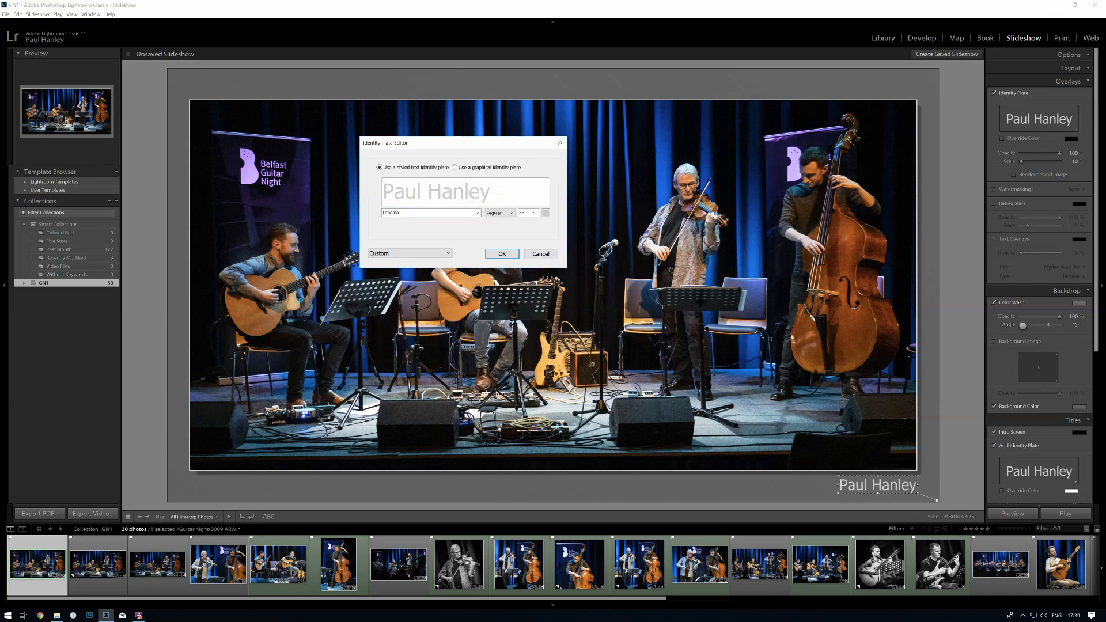
text(LRPS)
Save the edited identity plate as a preset named LRPS and apply it to the slide overlay.
click(447, 255)
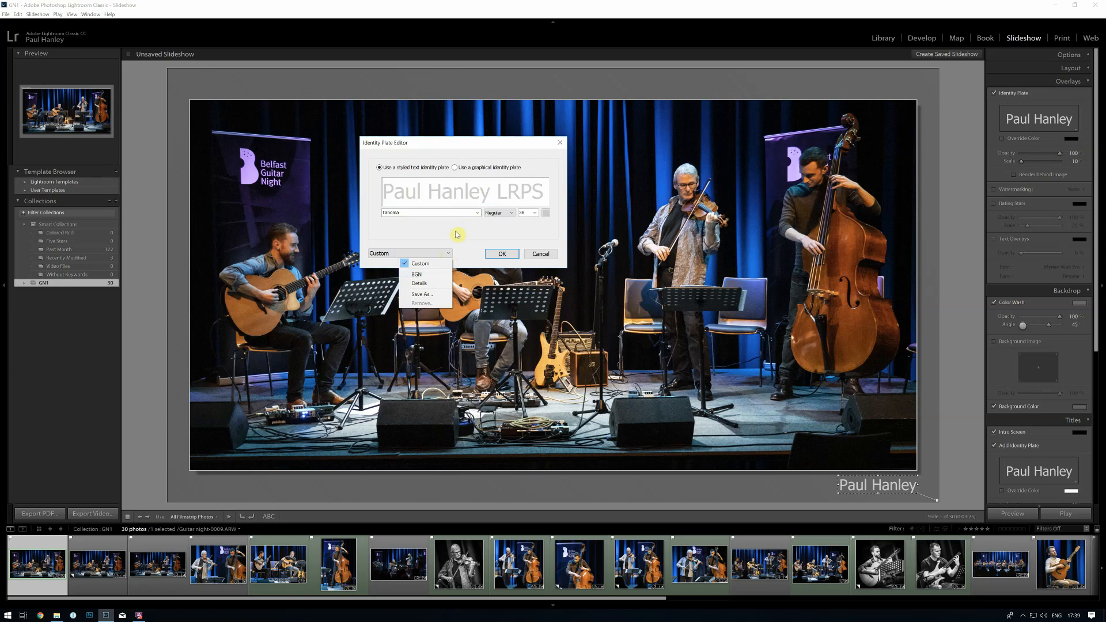
click(423, 294)
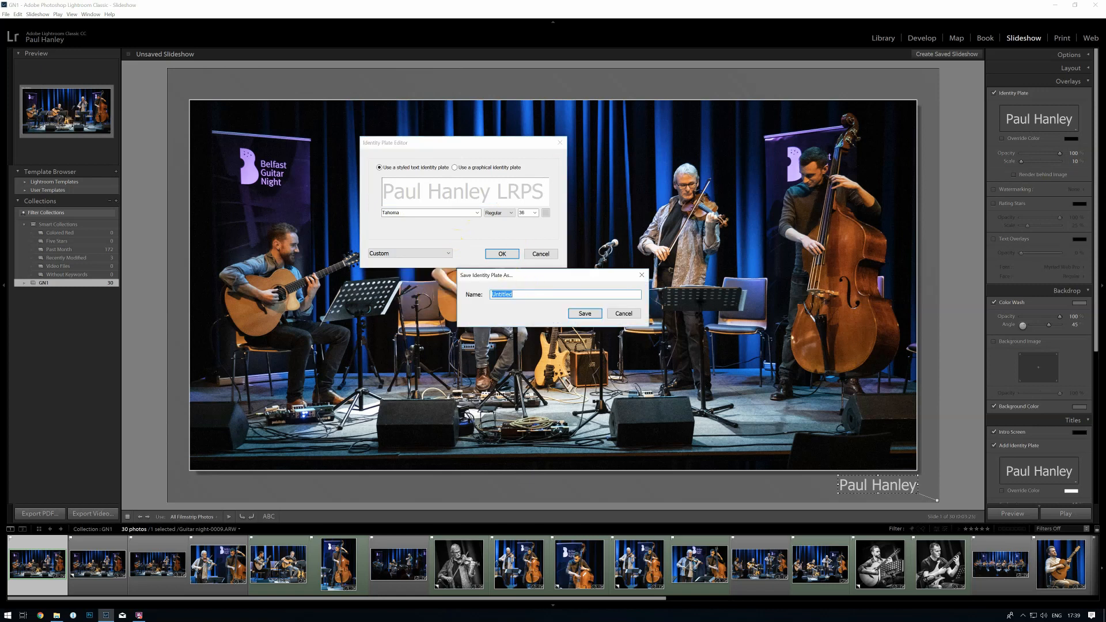
text(LRPS)
click(583, 313)
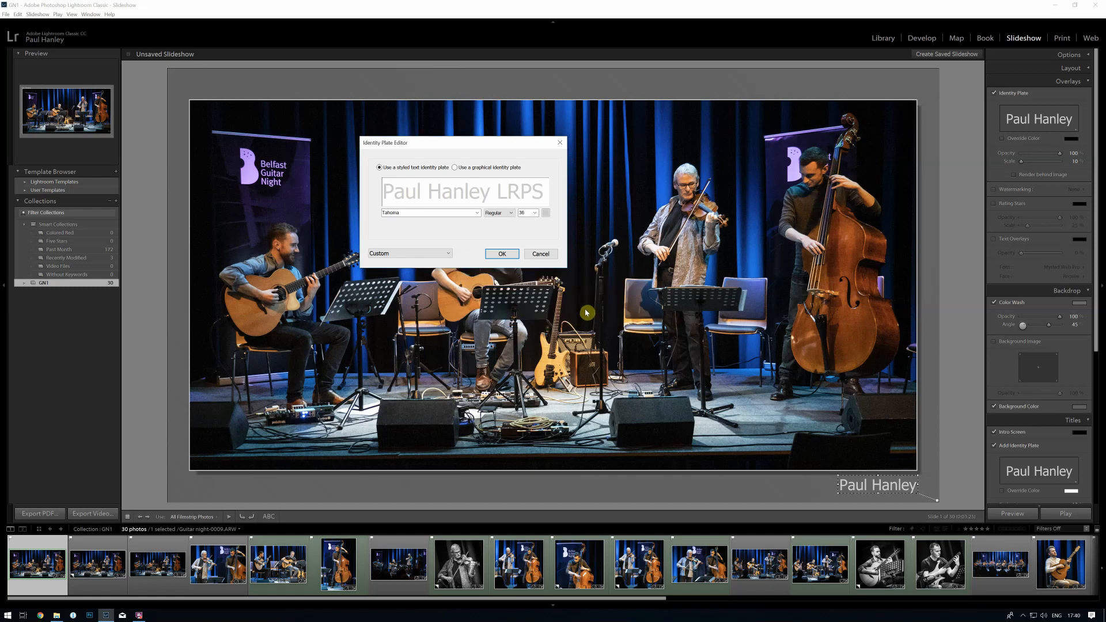
click(427, 254)
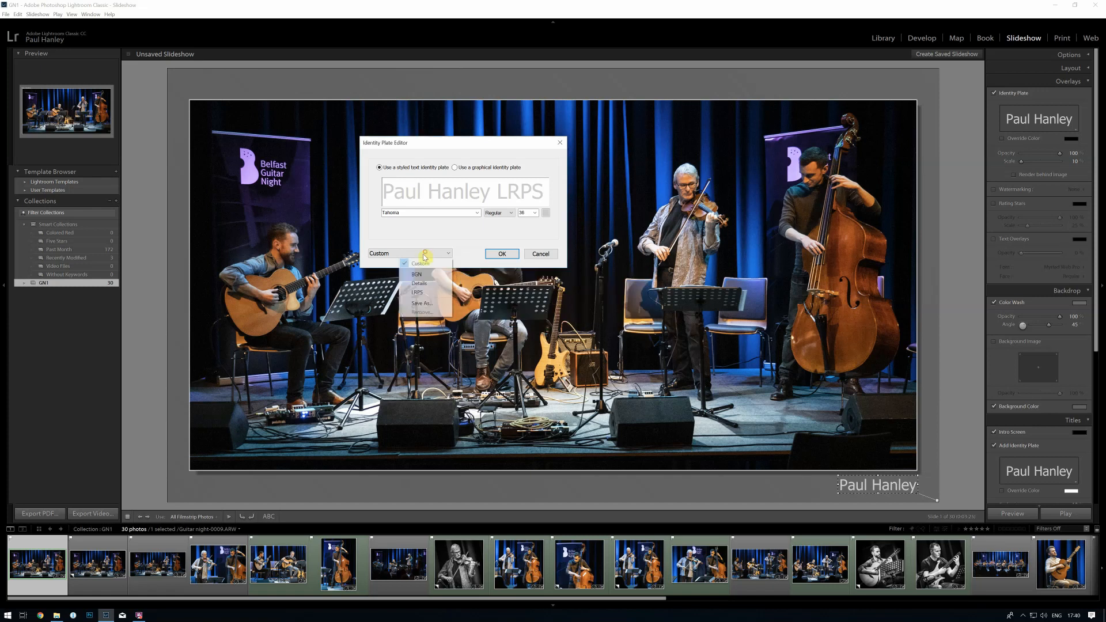
click(460, 237)
click(503, 254)
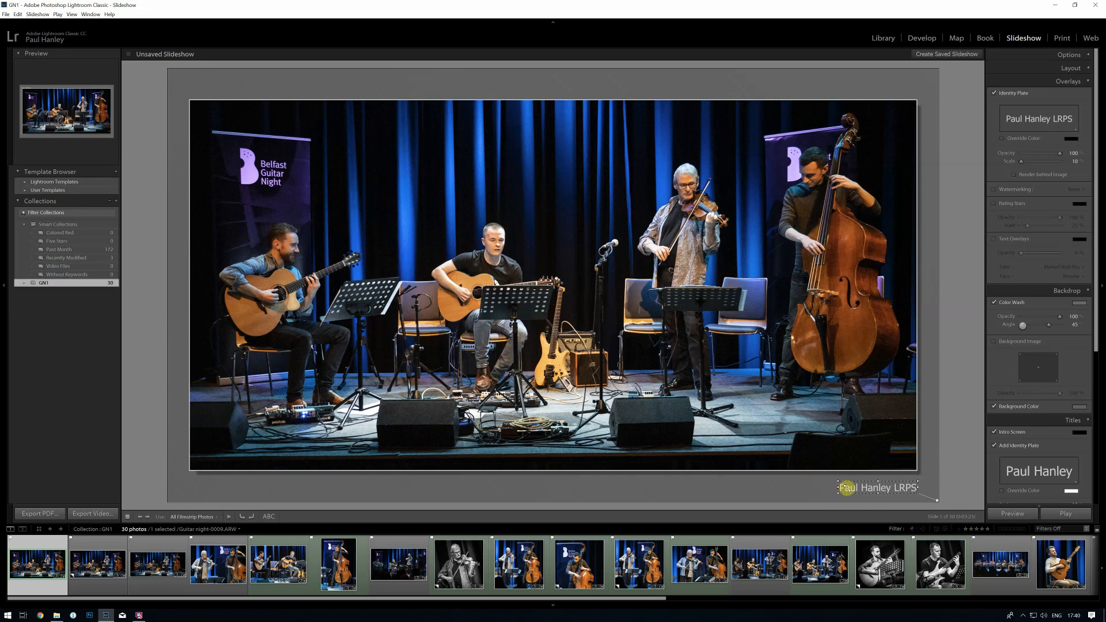
Align the identity plate beneath the photo, just inside its right edge, with the layout guides shown temporarily.
drag(840, 484, 882, 494)
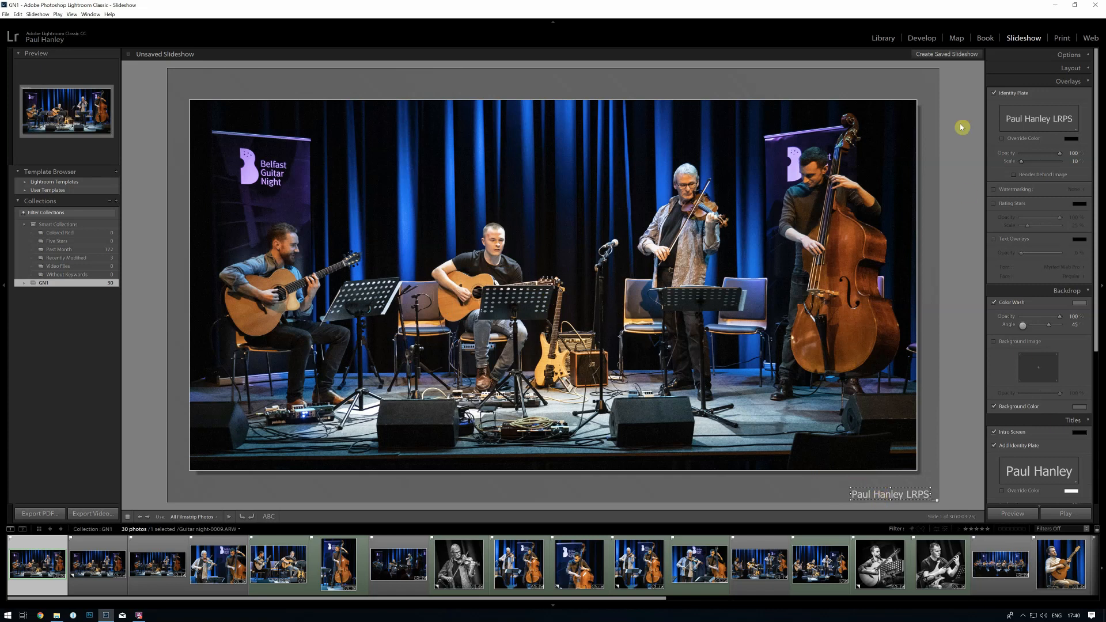
click(1072, 68)
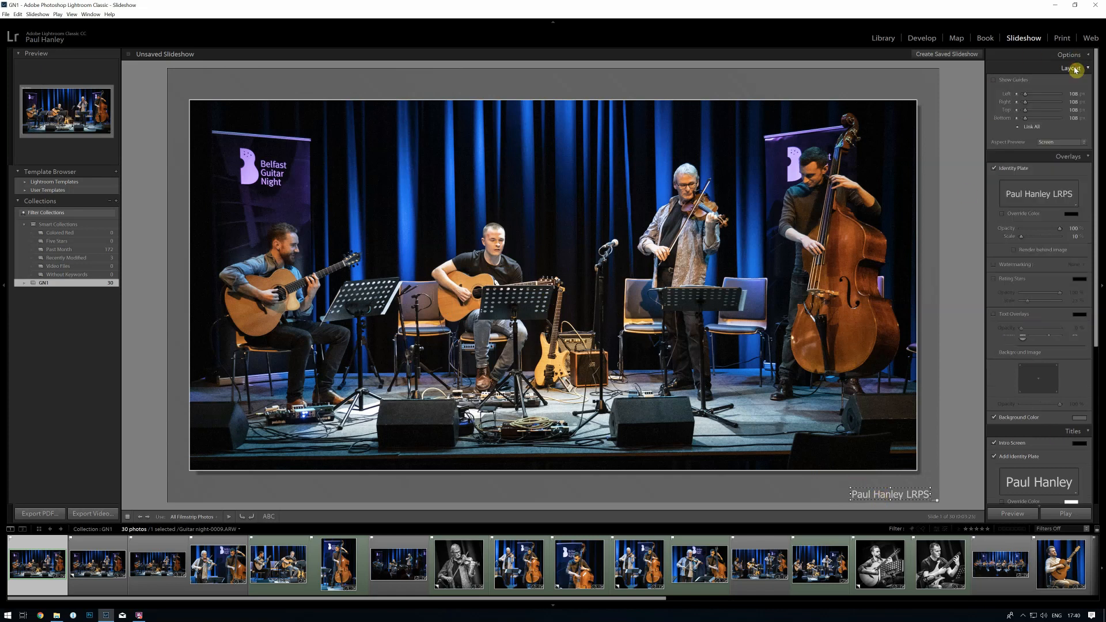
click(993, 81)
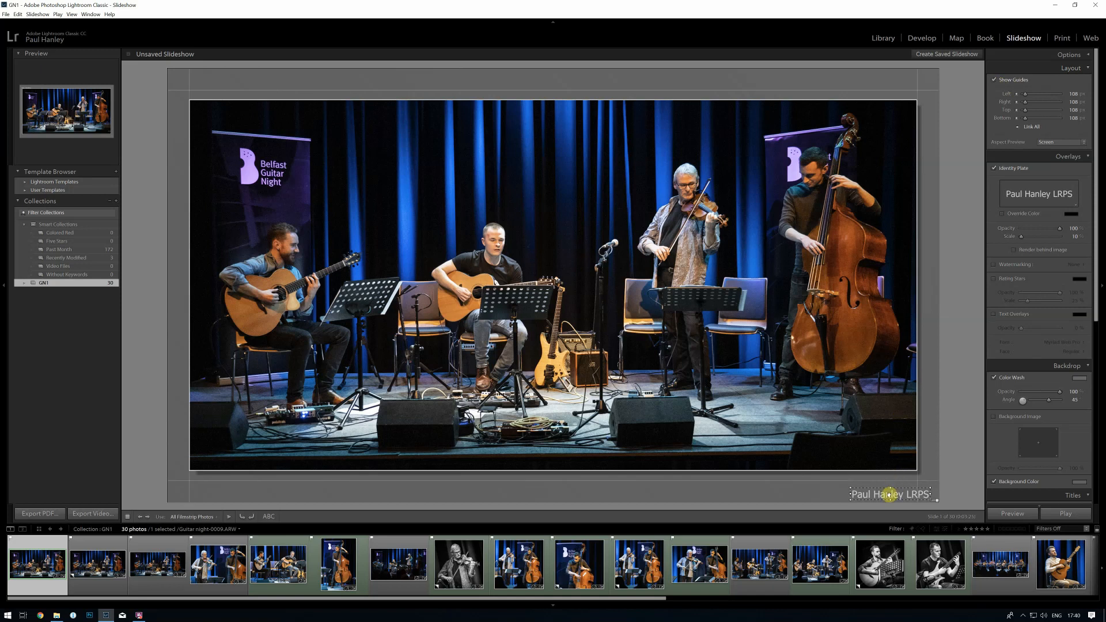
drag(890, 490, 873, 490)
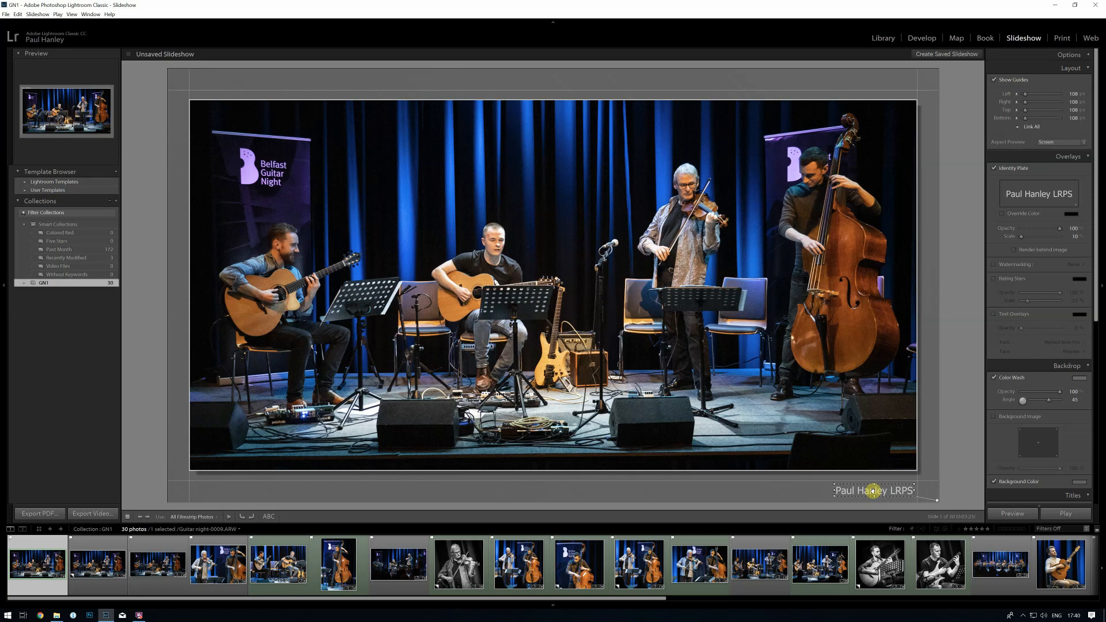
click(995, 82)
click(1028, 69)
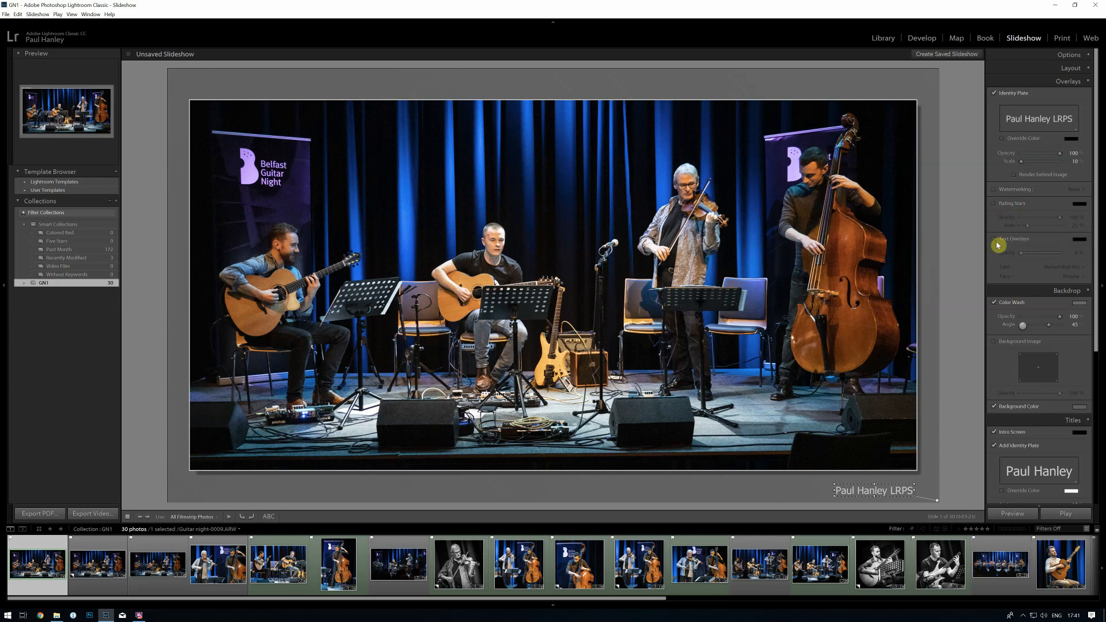
Disable the backdrop's Color Wash and test the slides without Background Color, leaving Background Color enabled.
click(1041, 84)
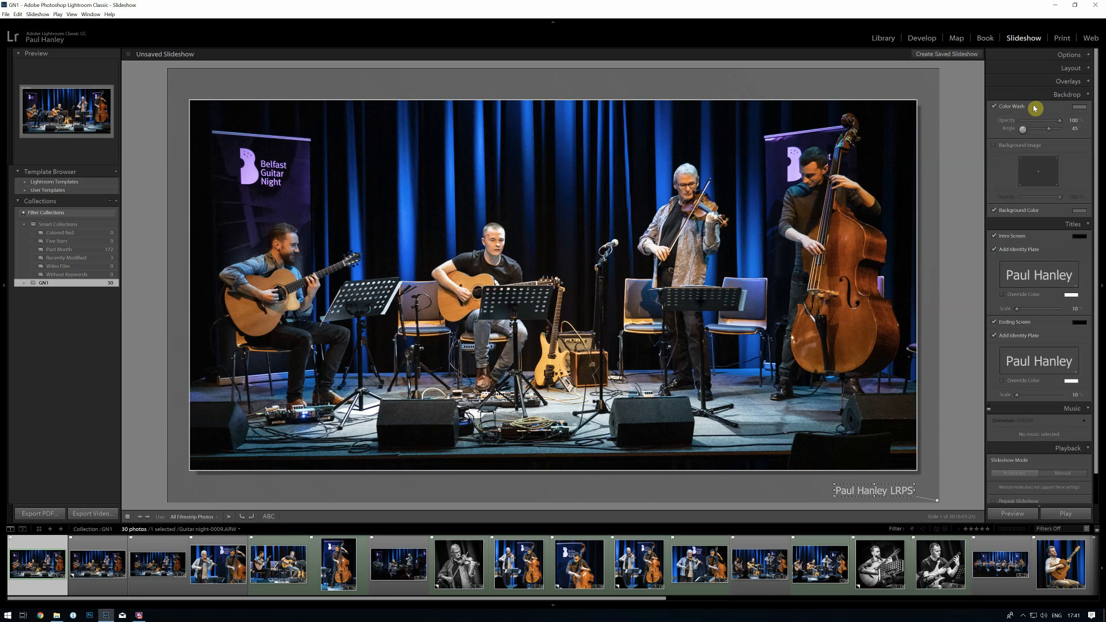
click(996, 107)
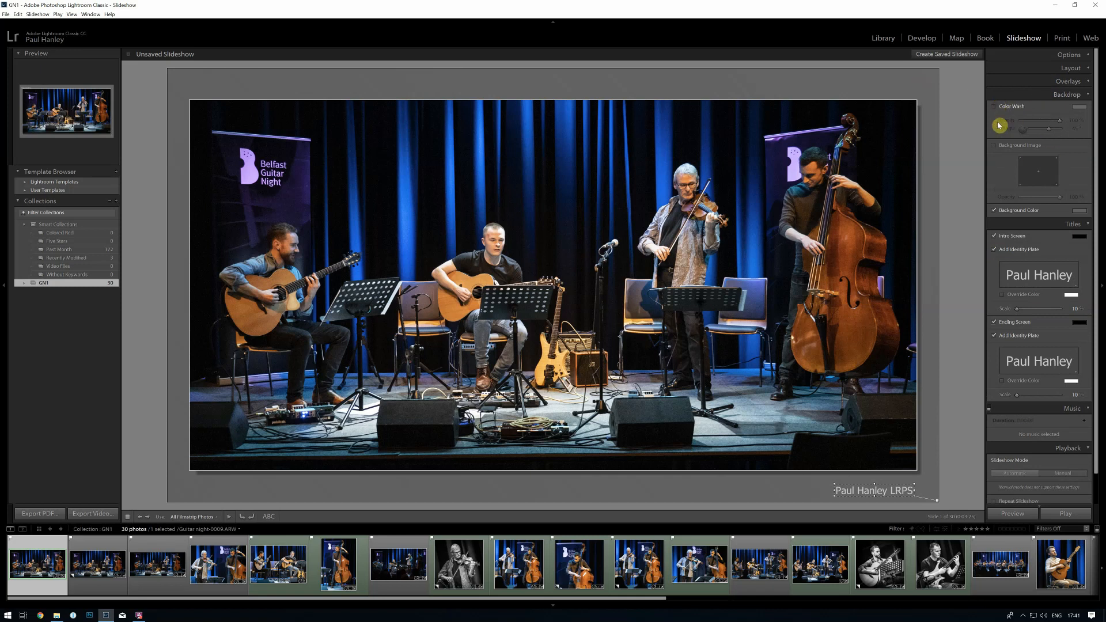
click(995, 212)
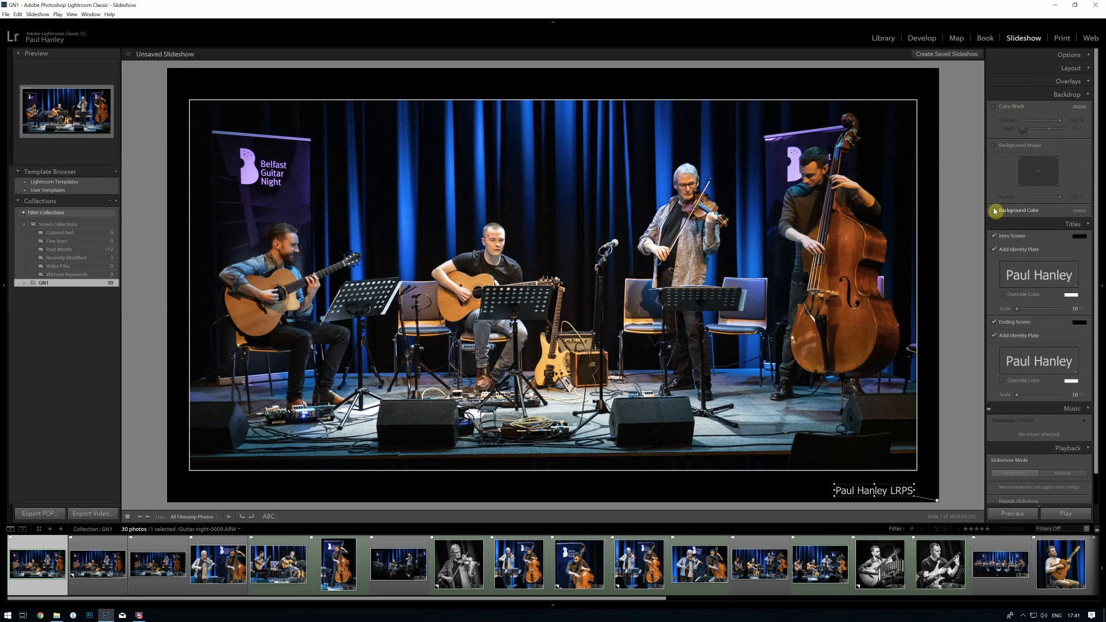
click(994, 210)
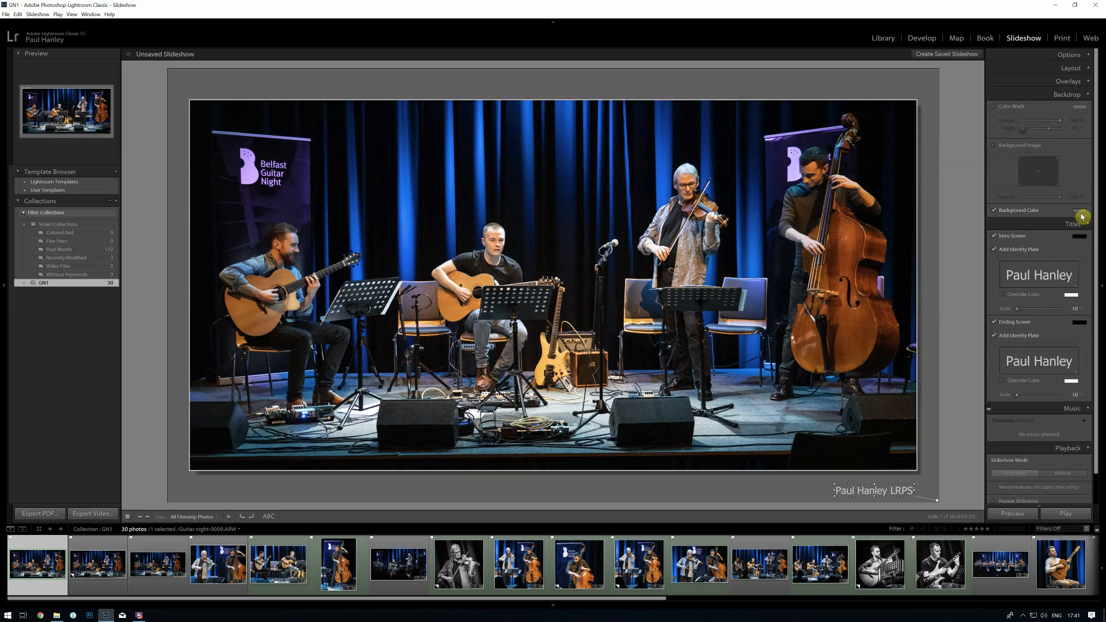
click(994, 107)
click(994, 107)
Scale the intro screen's identity plate to about 52 and switch it to the BGN preset reading "Belfast Guitar Night".
click(1018, 312)
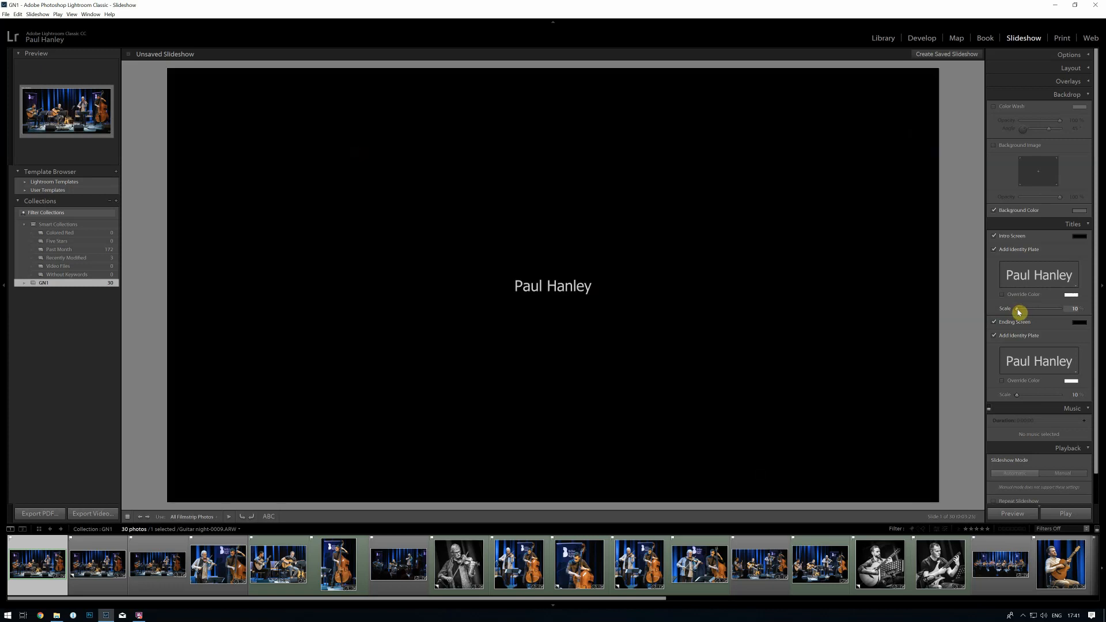
drag(1018, 312, 1039, 312)
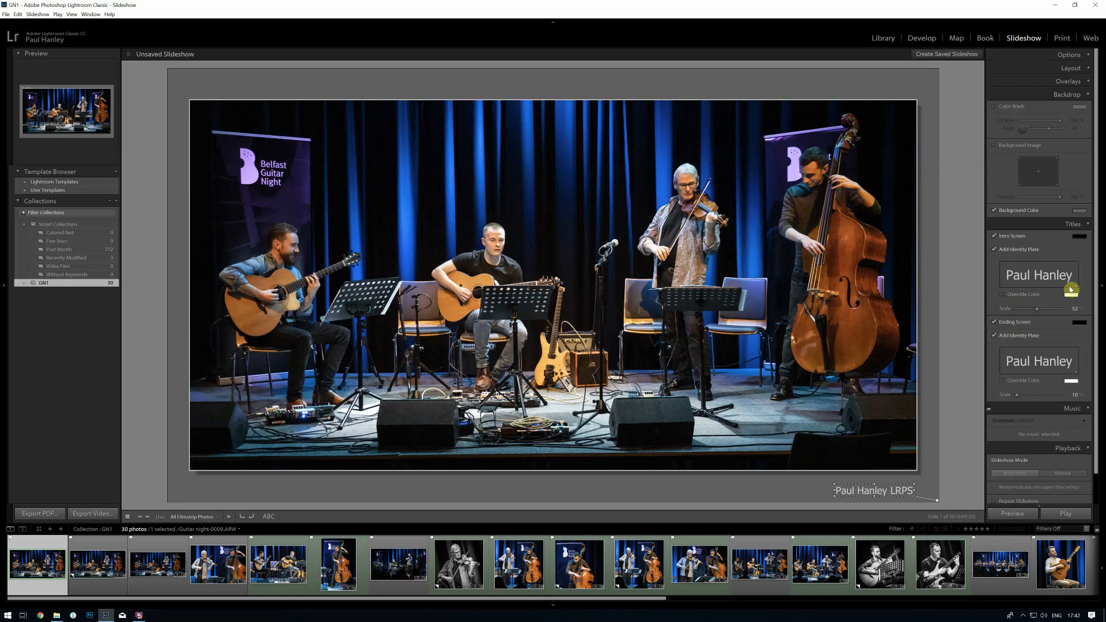
click(1075, 288)
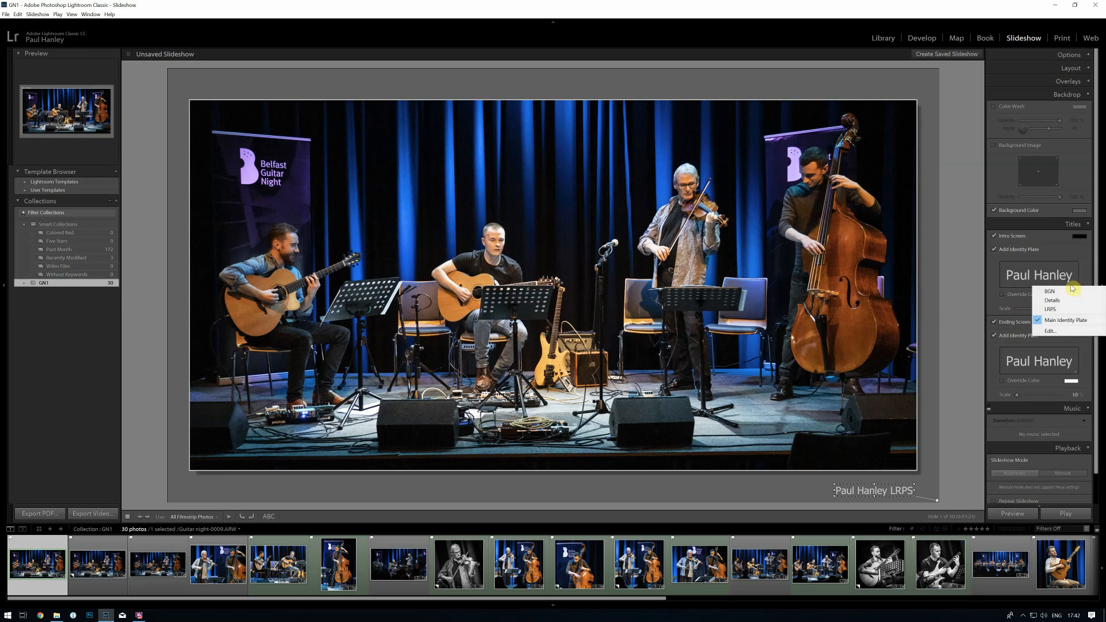
click(1050, 332)
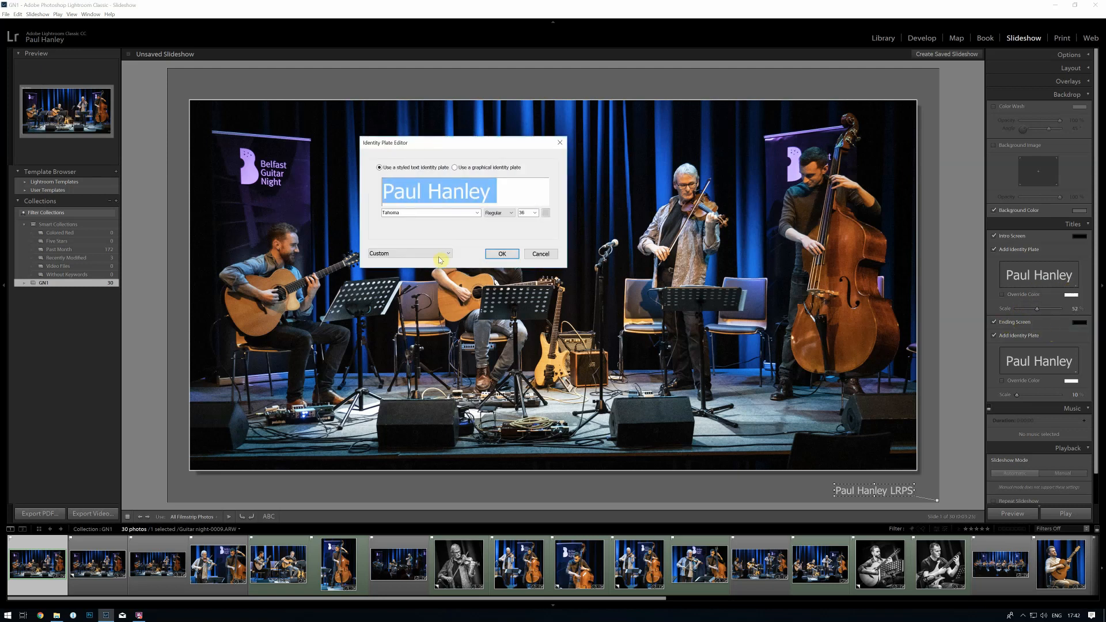
click(440, 255)
click(419, 276)
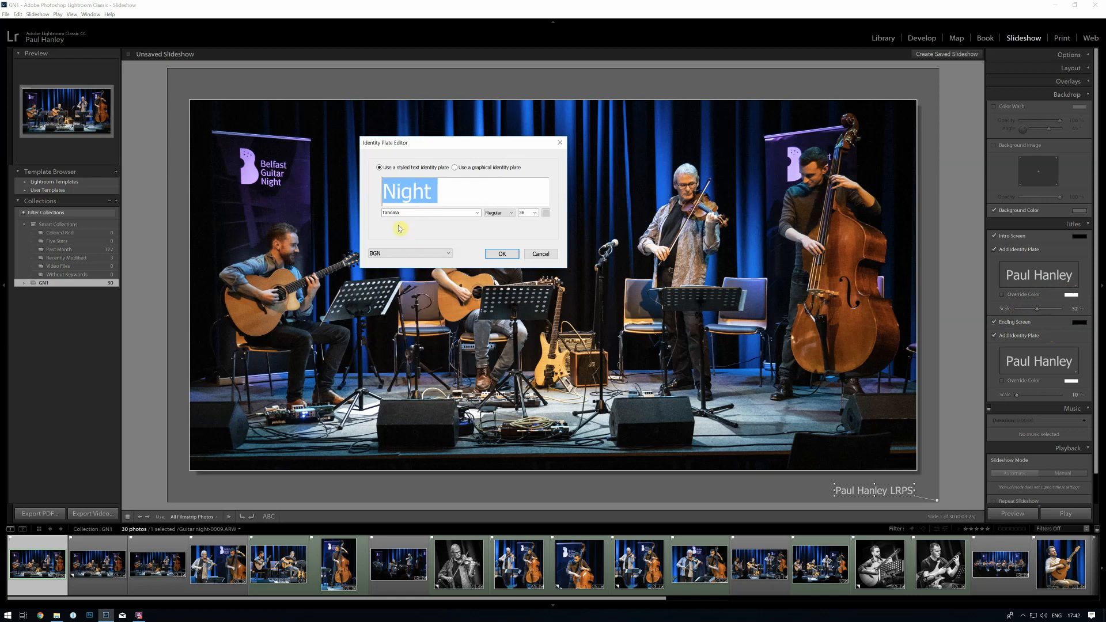
click(499, 255)
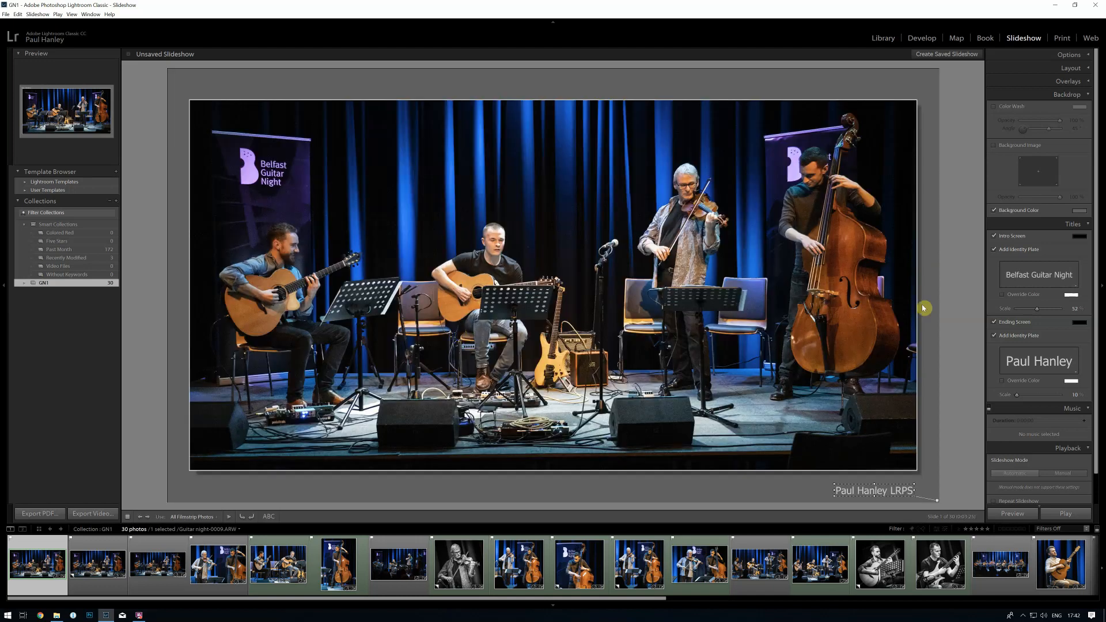
mouse_move(1044, 311)
mouse_down()
mouse_move(1031, 314)
mouse_move(1040, 313)
mouse_up()
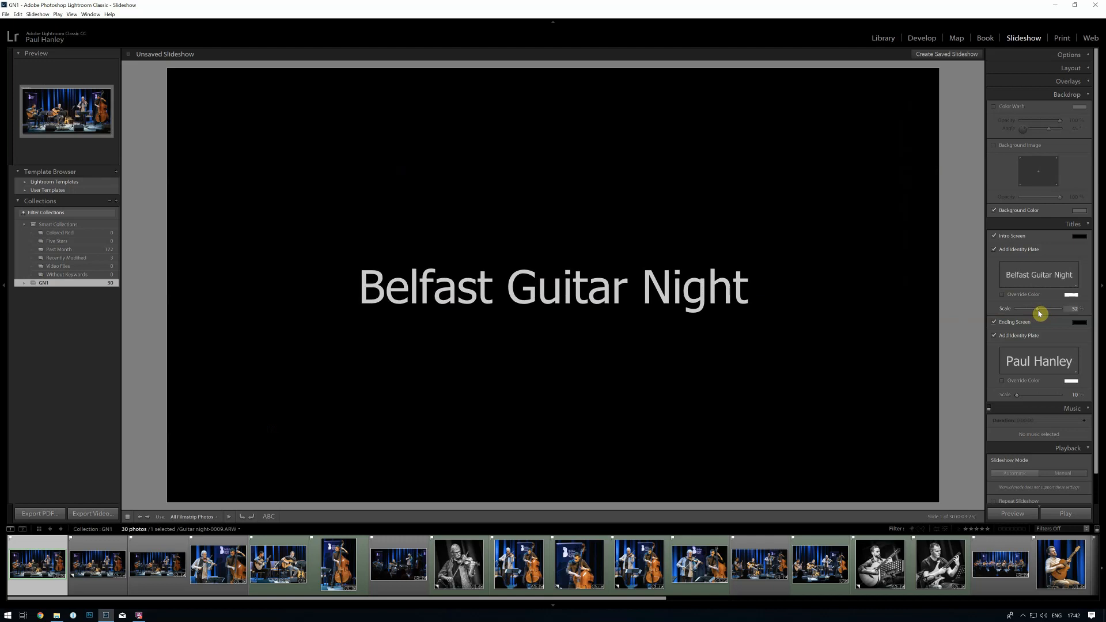
Replace the intro screen's identity plate text with "My Slideshow".
click(1075, 287)
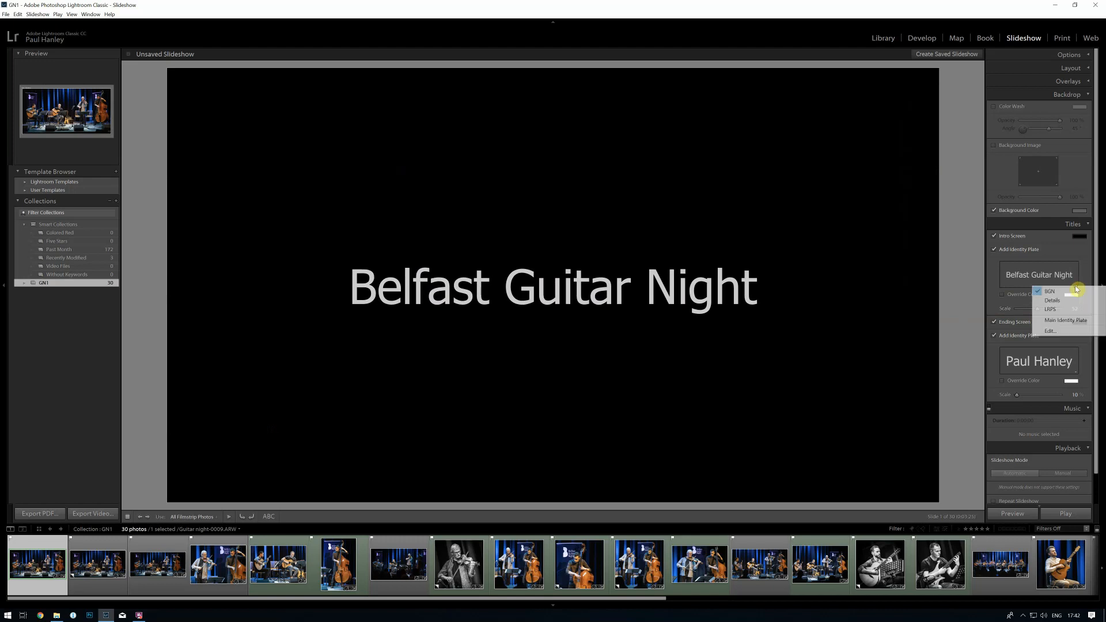
click(1049, 330)
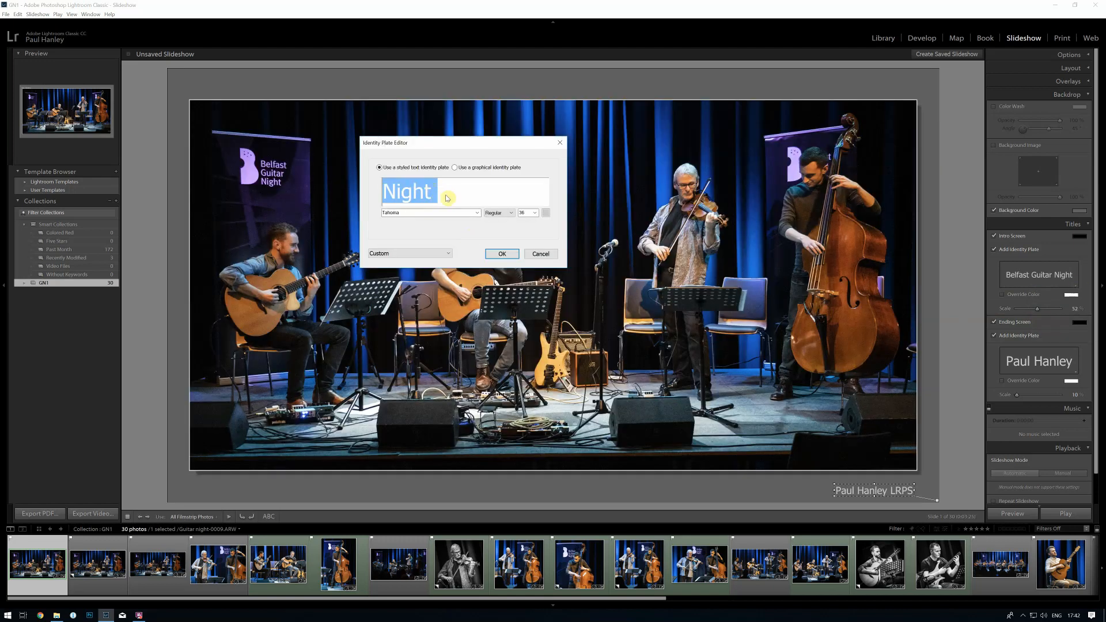
click(442, 195)
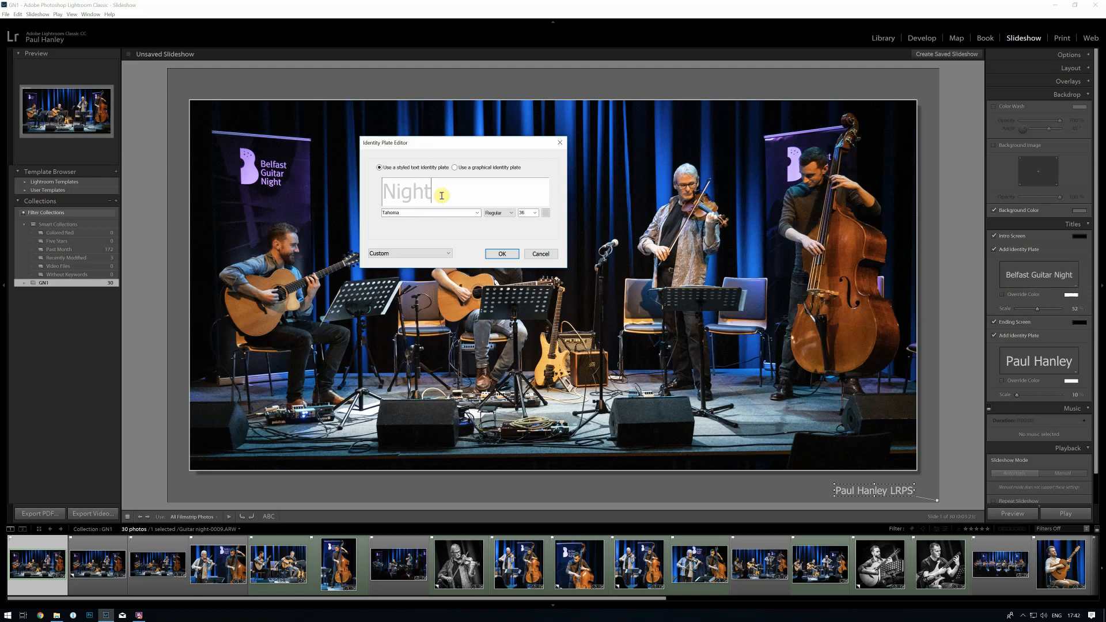
key(BackSpace)
key(BackSpace)
key(BackSpace)
key(BackSpace)
key(BackSpace)
key(BackSpace)
key(BackSpace)
key(BackSpace)
key(BackSpace)
key(BackSpace)
key(BackSpace)
key(BackSpace)
key(BackSpace)
key(BackSpace)
key(BackSpace)
key(BackSpace)
key(BackSpace)
key(BackSpace)
key(BackSpace)
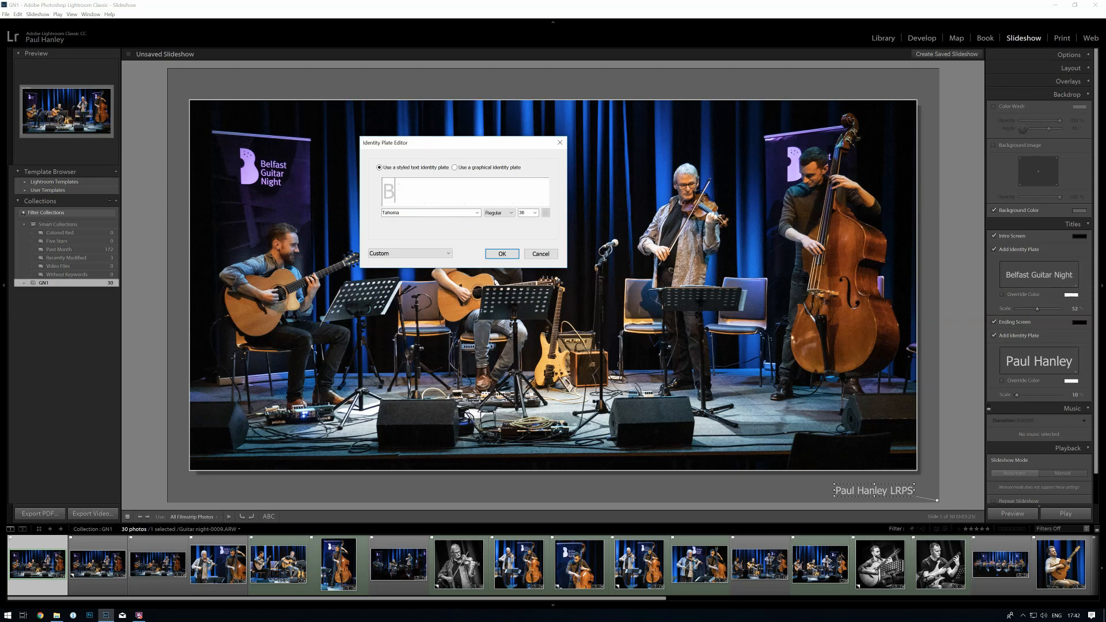
key(BackSpace)
text(My Slidesh)
text(ow)
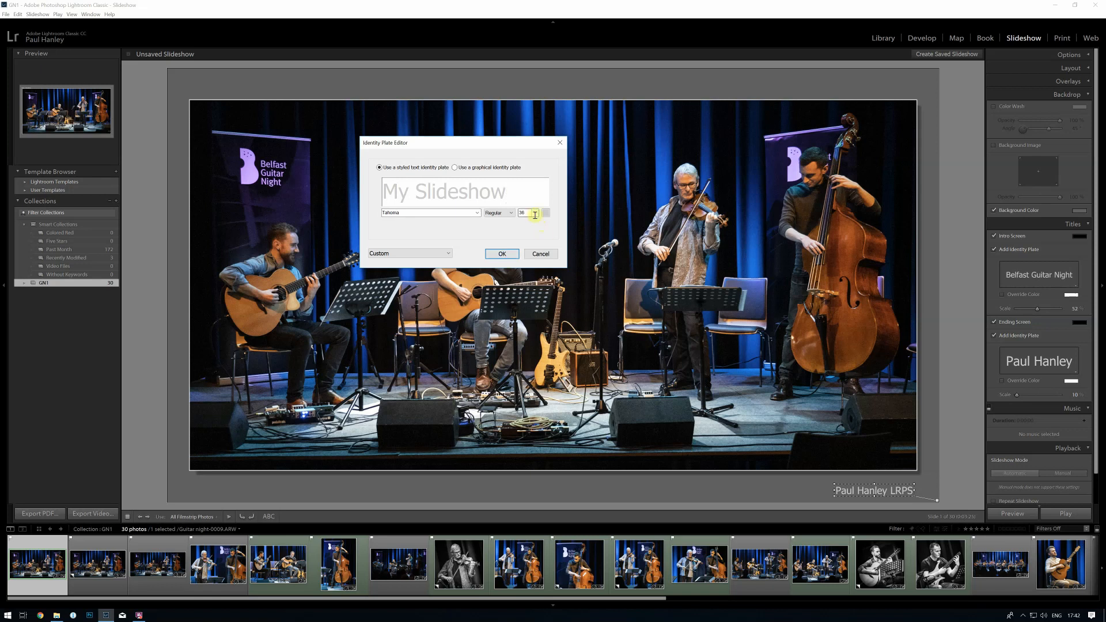
click(502, 255)
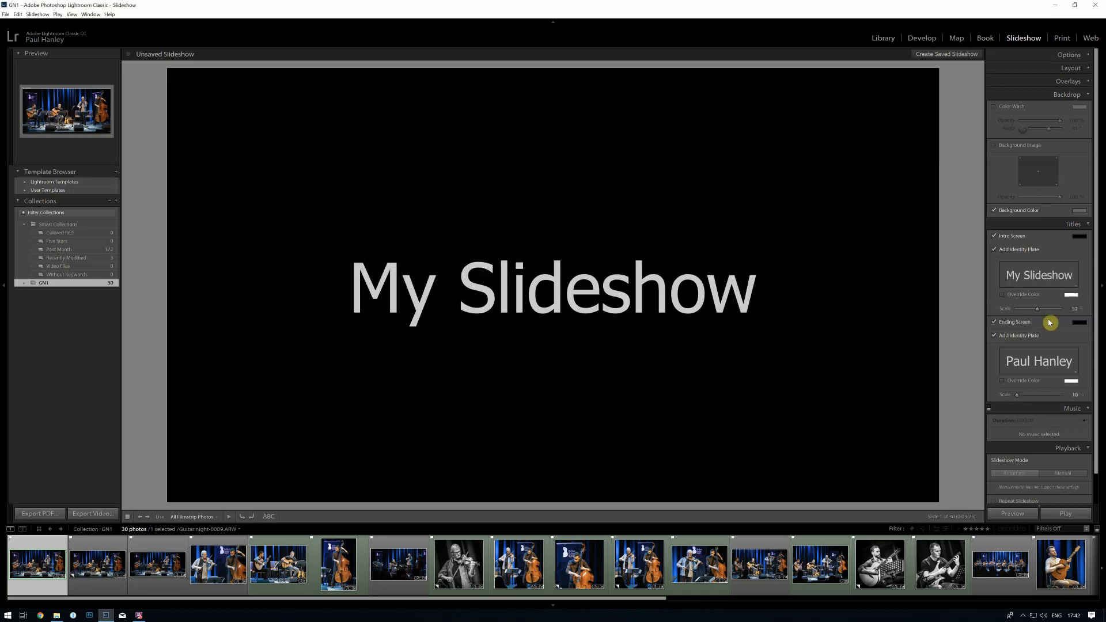
Scale the intro screen's identity plate to about 63 and apply the BGN preset to it.
mouse_move(1041, 312)
mouse_down()
mouse_move(1029, 318)
mouse_move(1044, 319)
mouse_up()
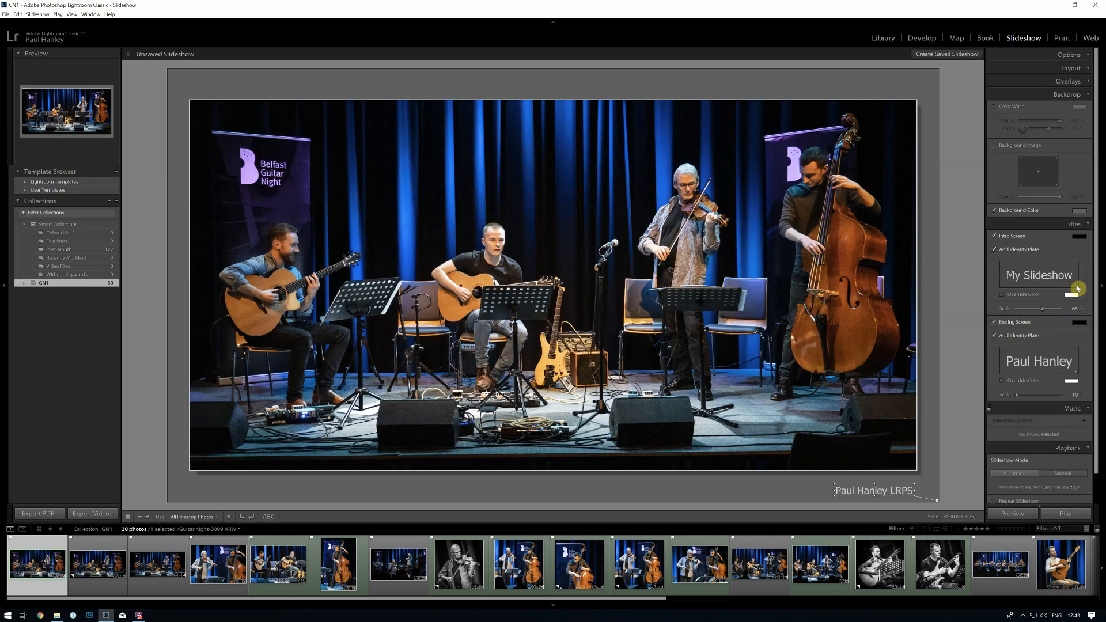
click(1075, 285)
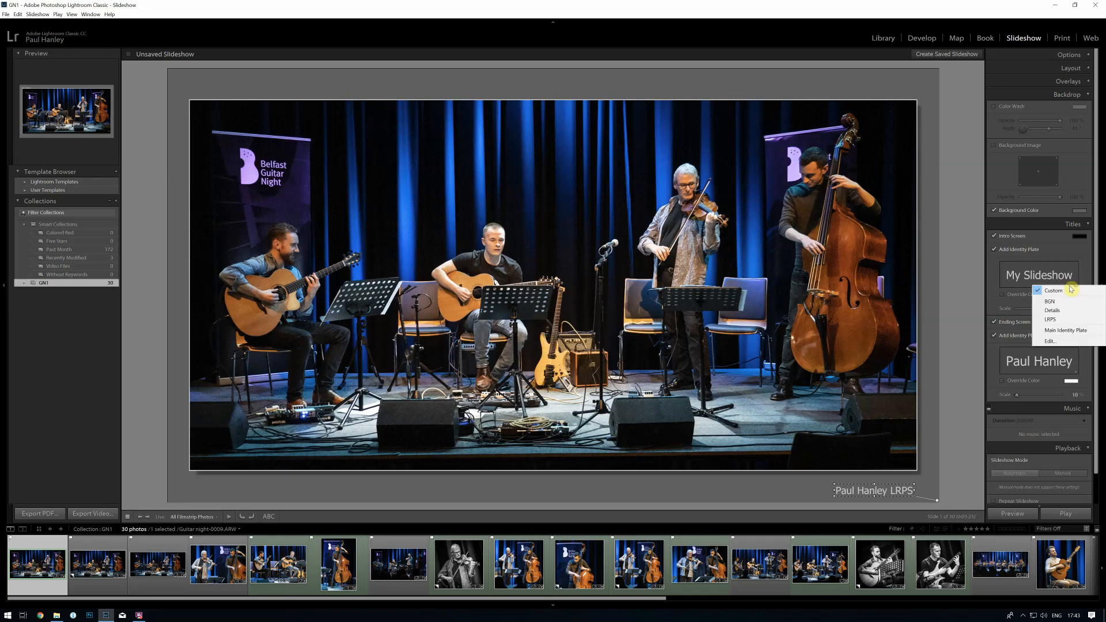
click(1057, 301)
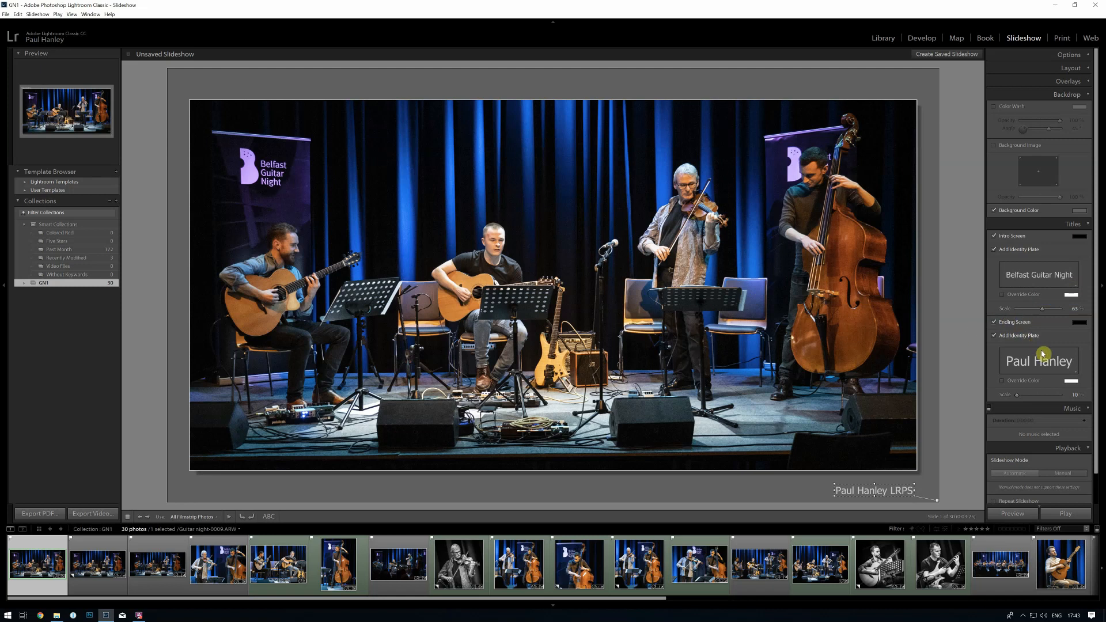
Replace the ending screen's identity plate text with "Thank you" and scale it to about 58.
click(1077, 374)
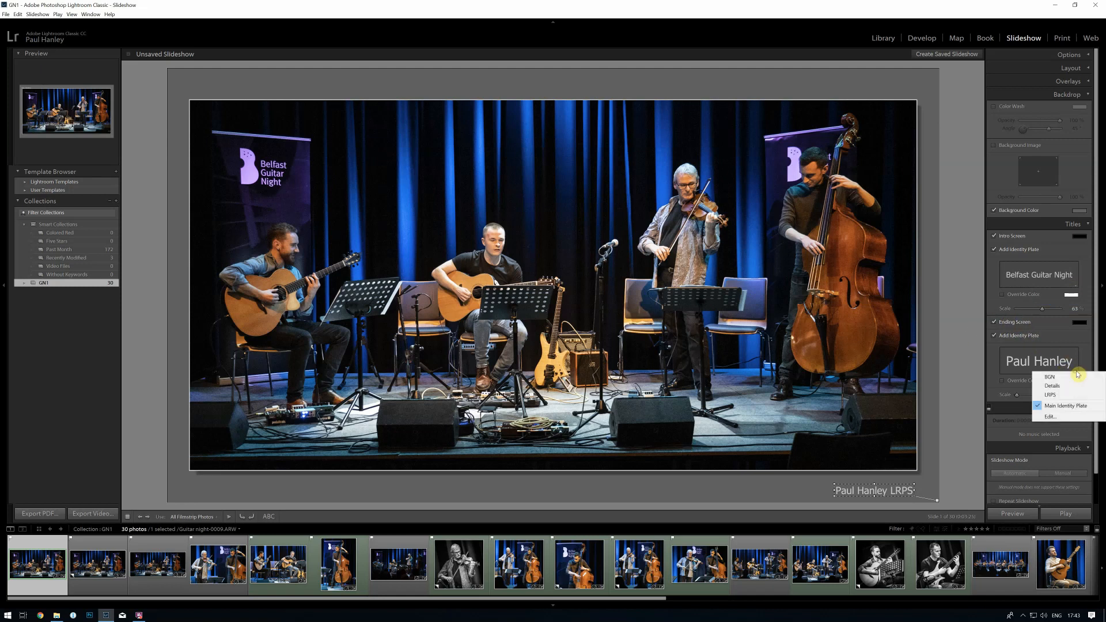
click(1050, 417)
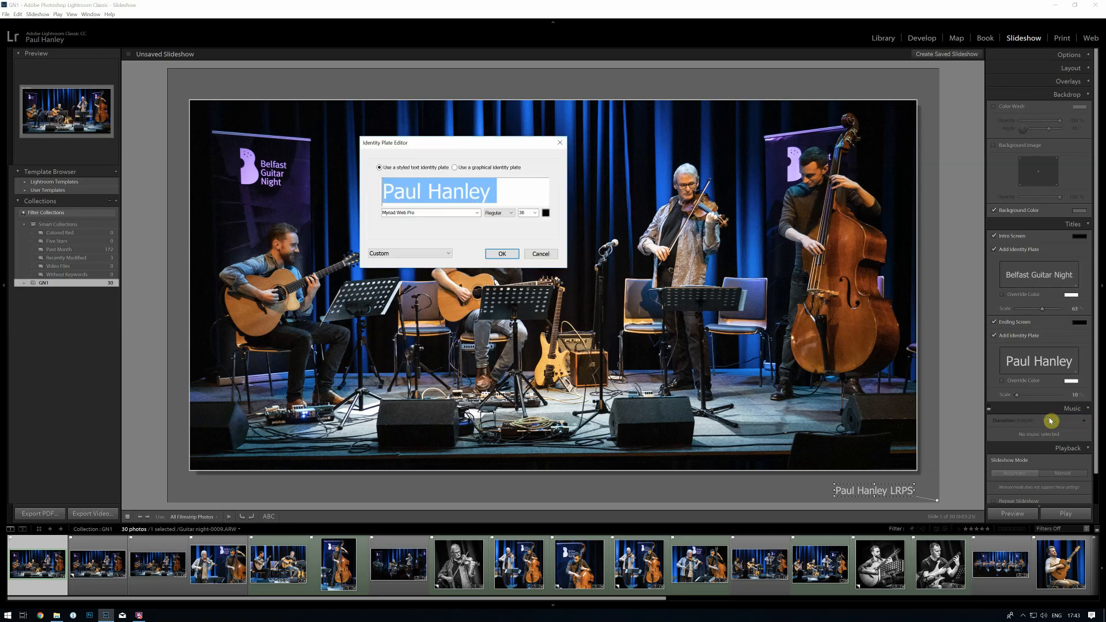
click(401, 256)
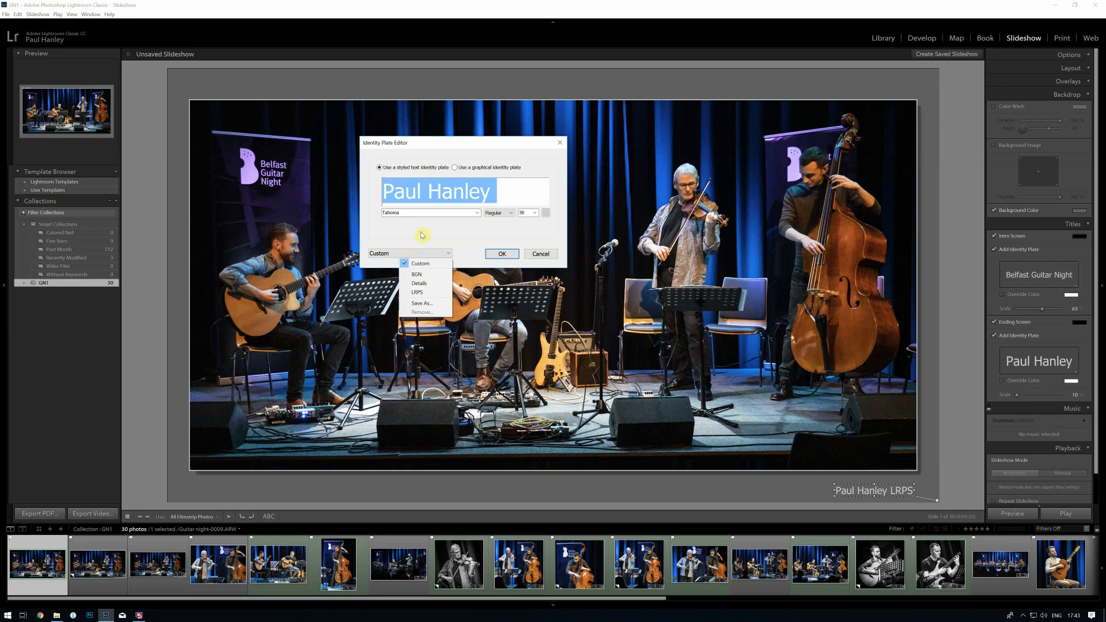
click(422, 235)
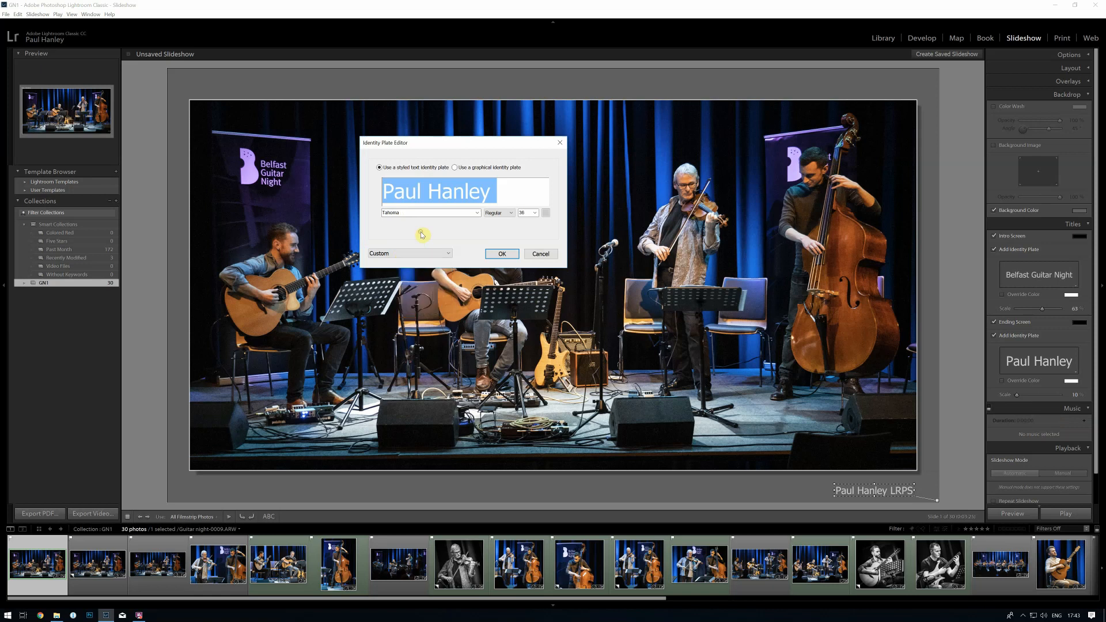
click(496, 196)
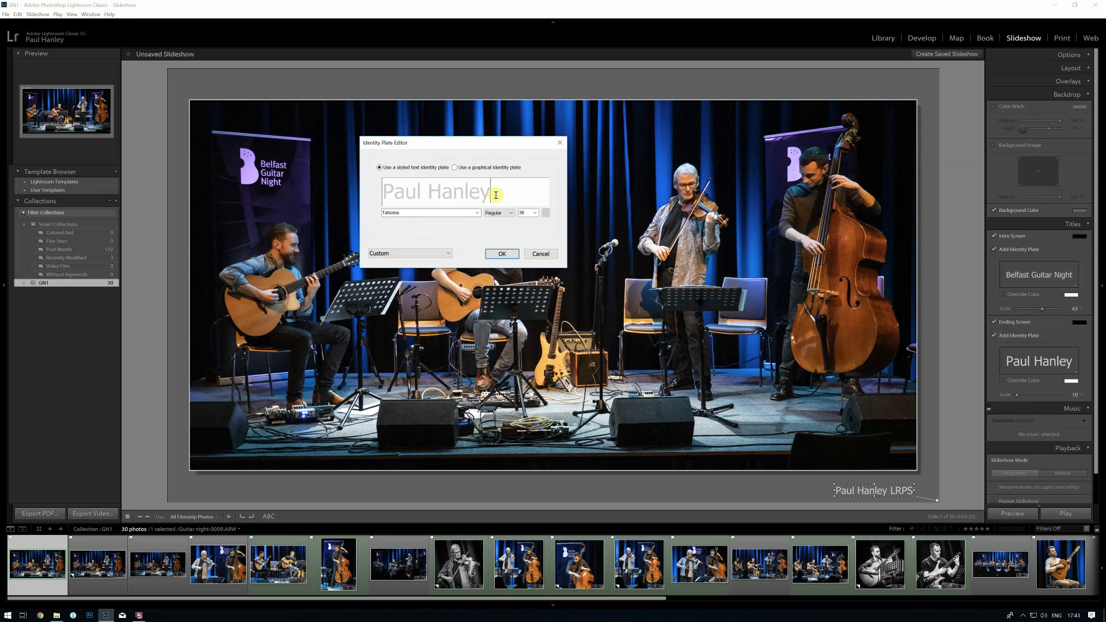
key(BackSpace)
key(BackSpace)
key(BackSpace)
key(BackSpace)
key(BackSpace)
key(BackSpace)
key(BackSpace)
key(BackSpace)
key(BackSpace)
key(BackSpace)
key(BackSpace)
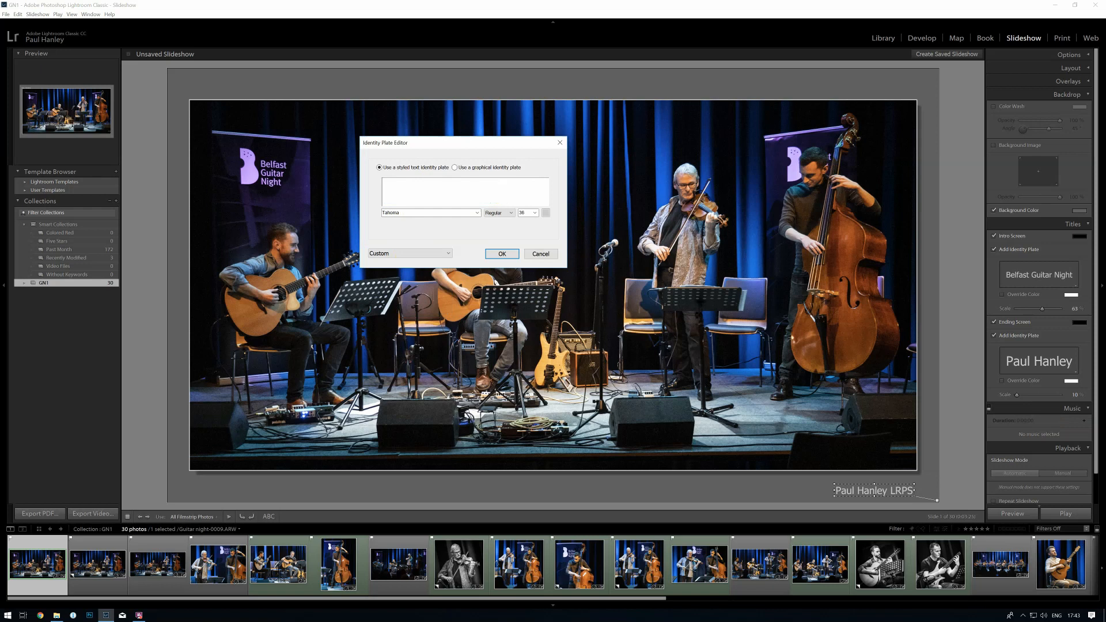
text(Thank you)
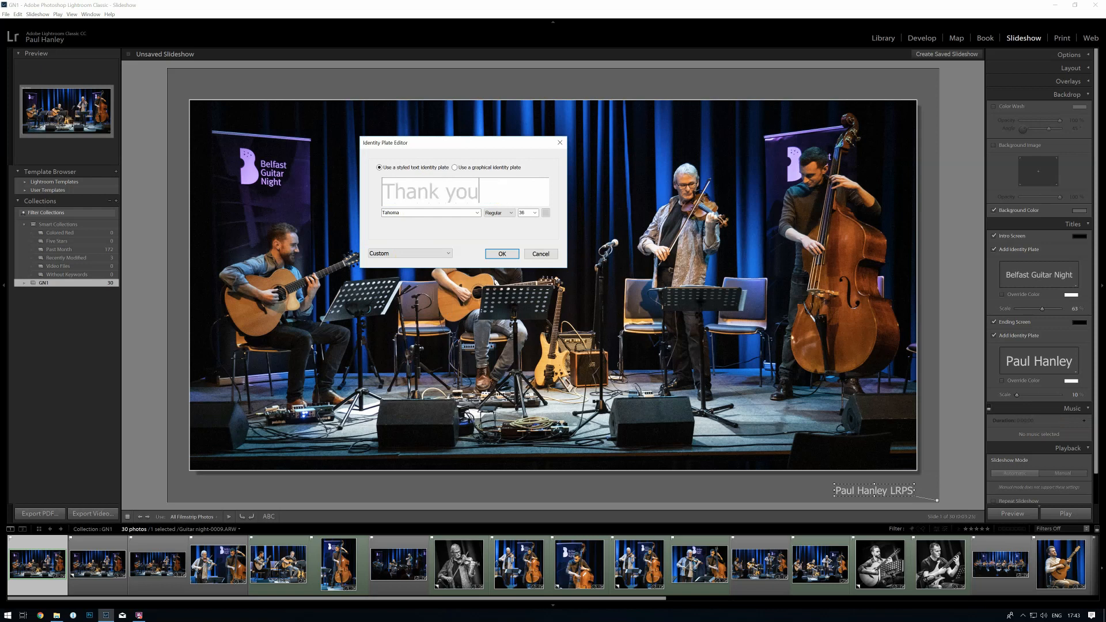
click(502, 254)
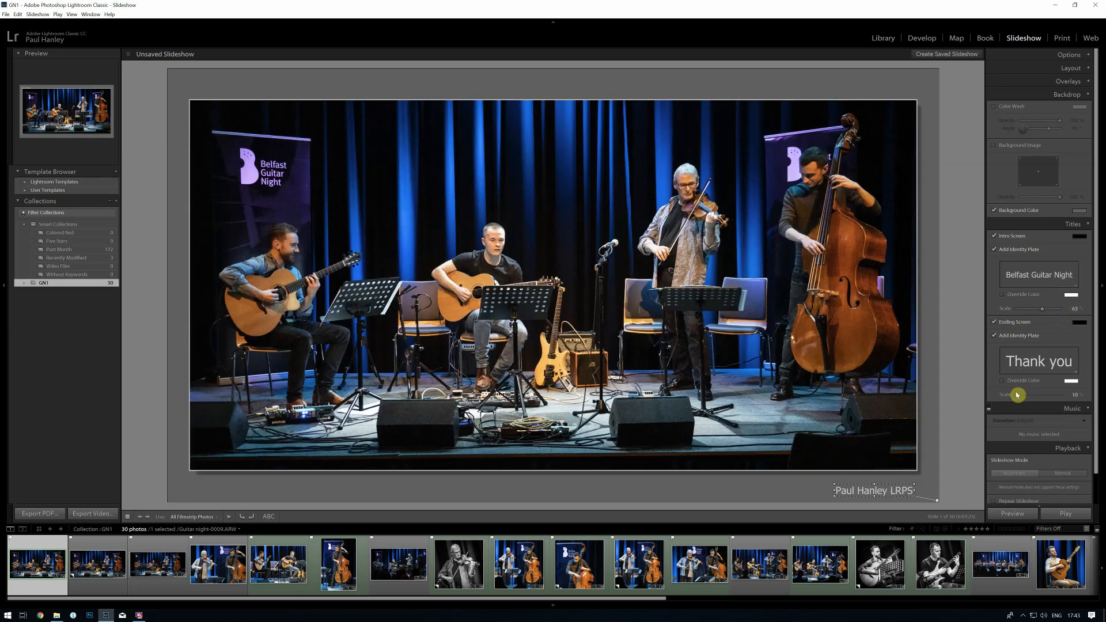
drag(1017, 395, 1041, 396)
Switch the slideshow mode to Automatic to view its slide timing settings, and return it to Manual.
scroll(1087, 475, down, 1)
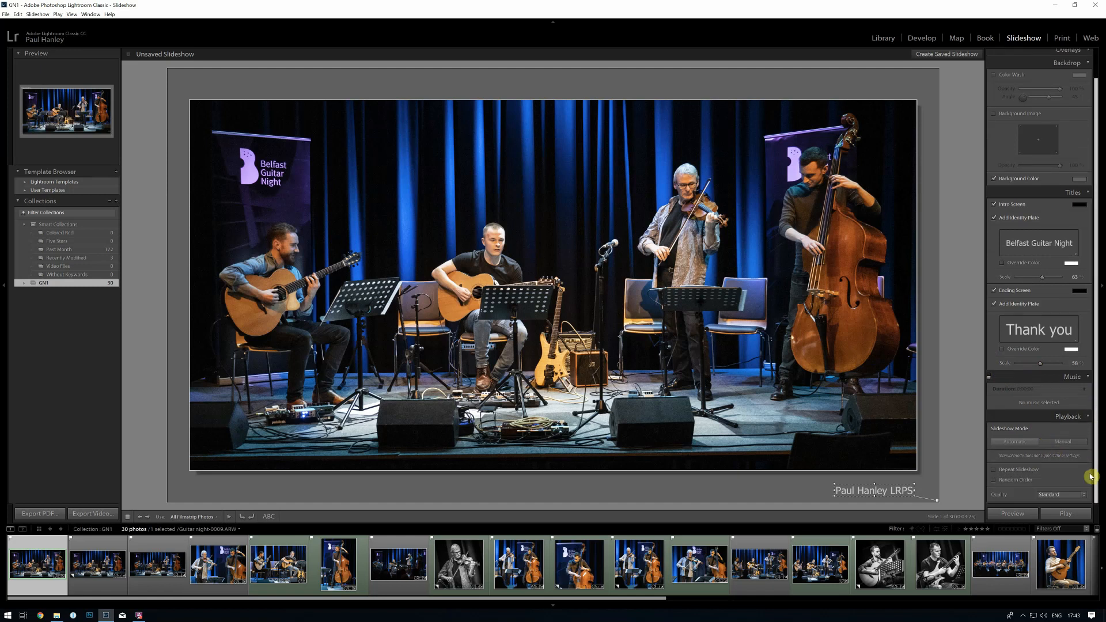
click(1014, 441)
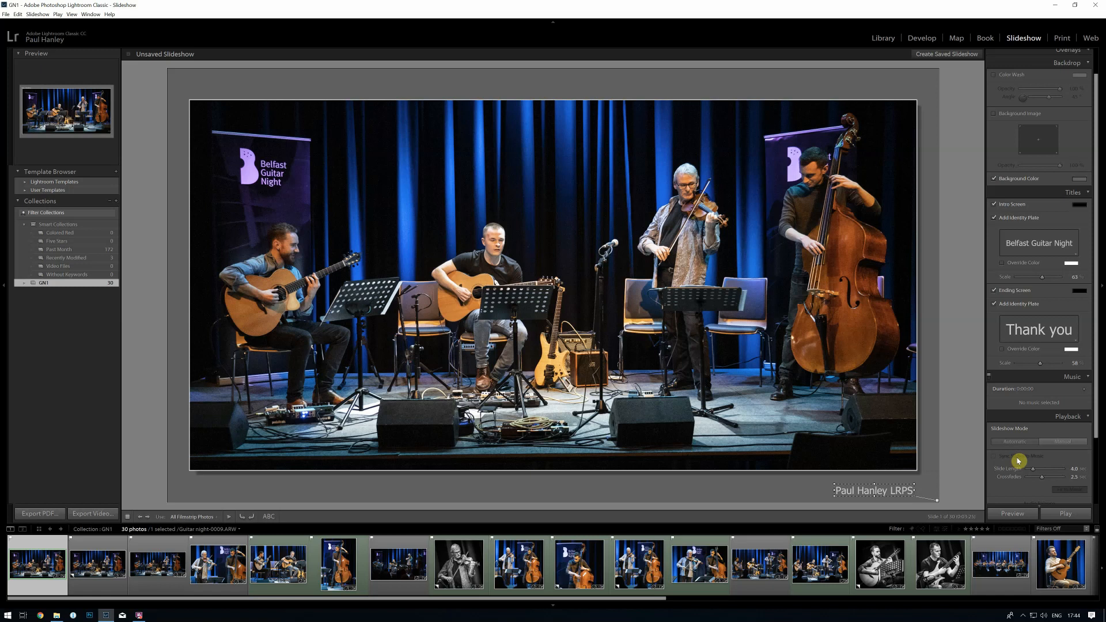
click(1063, 442)
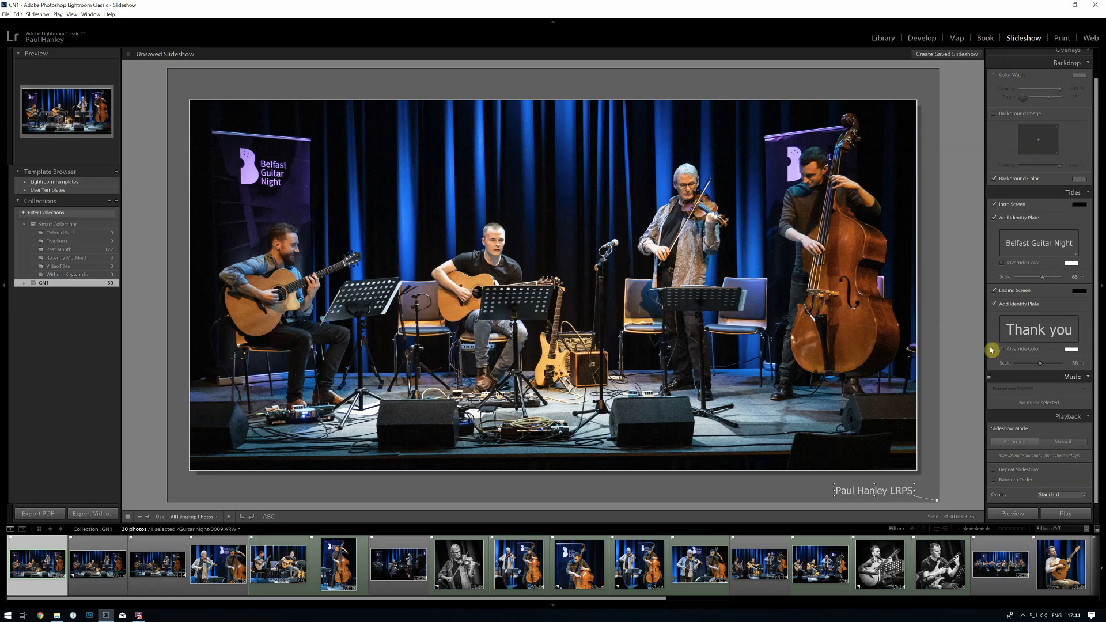
Create a saved slideshow named "GN 1 Slideshow" inside the GN1 collection.
click(943, 54)
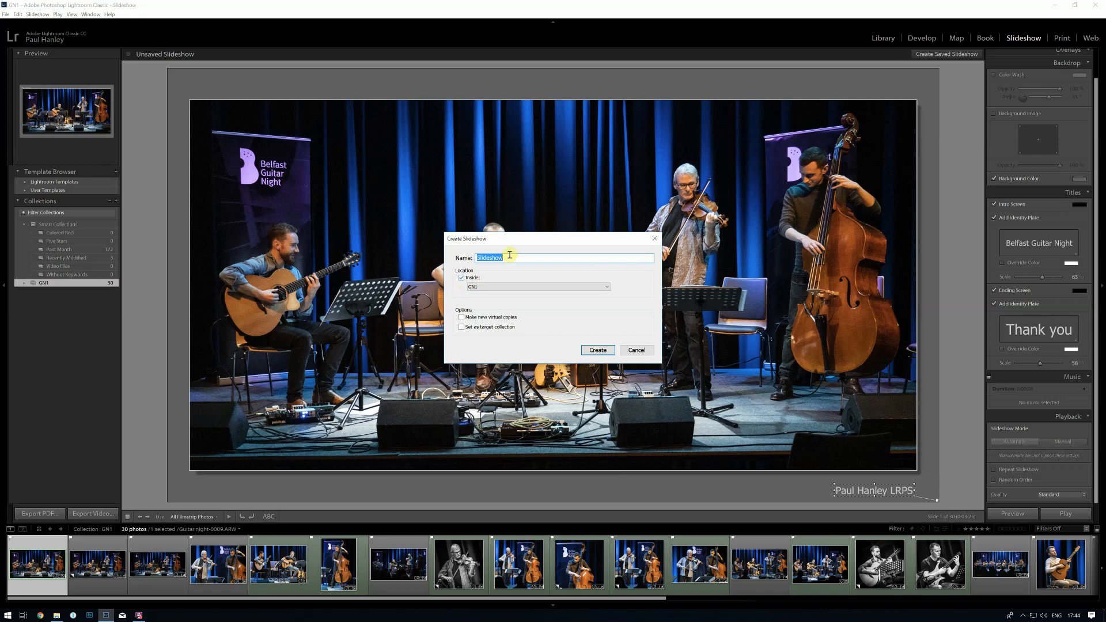
click(479, 259)
text(GN 1)
click(598, 350)
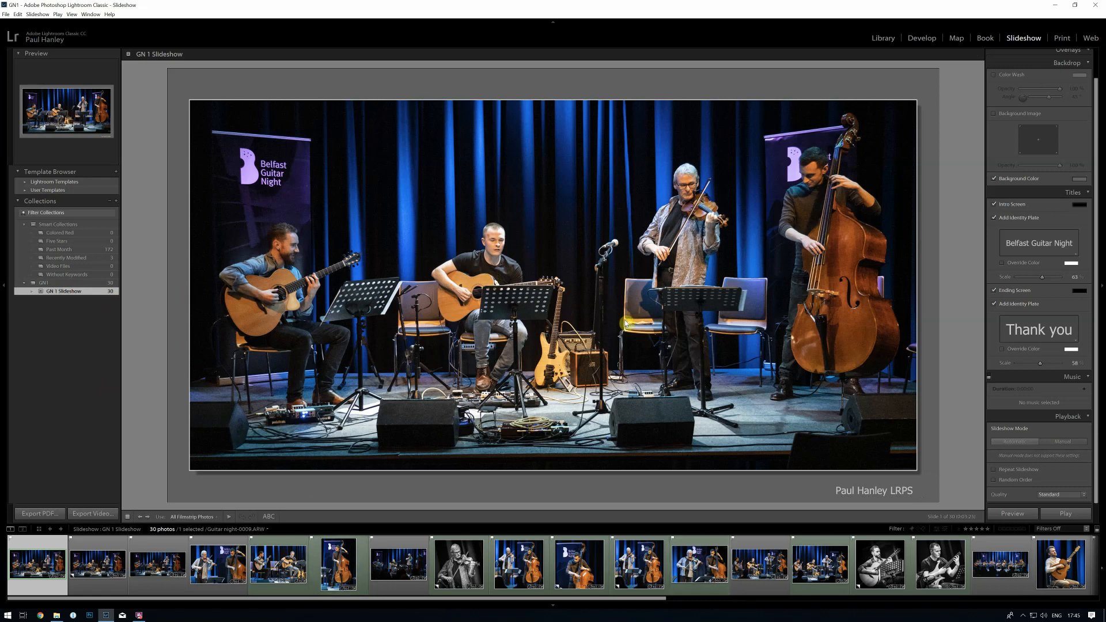
Preview the saved slideshow and reselect its first photo.
click(1015, 516)
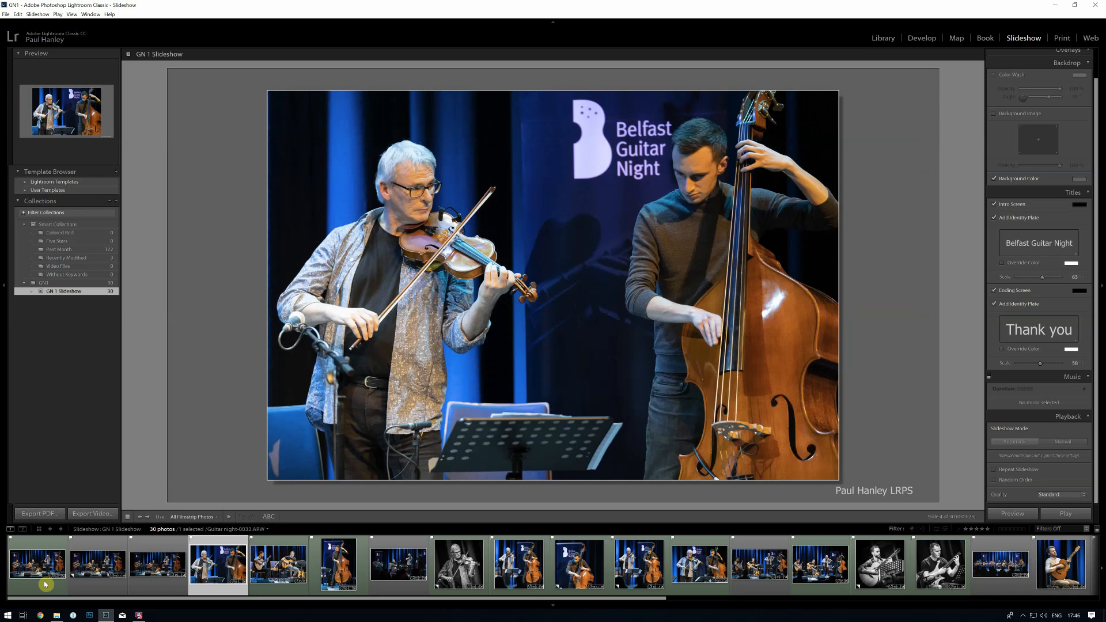
click(37, 572)
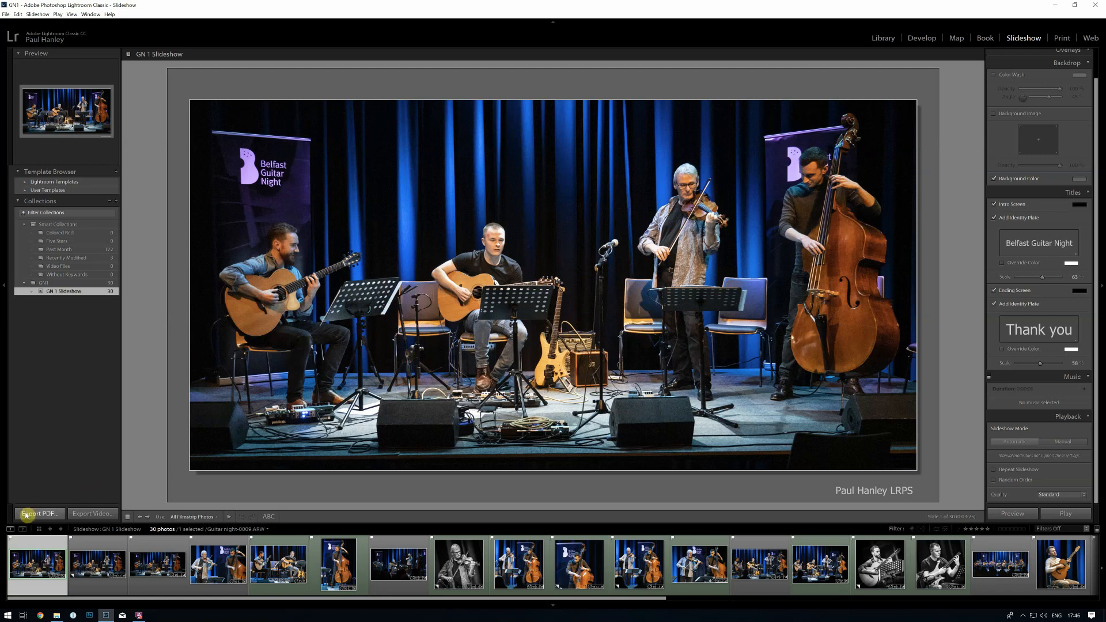
Review the quality and size options for exporting the slideshow to PDF, and leave without exporting.
click(39, 514)
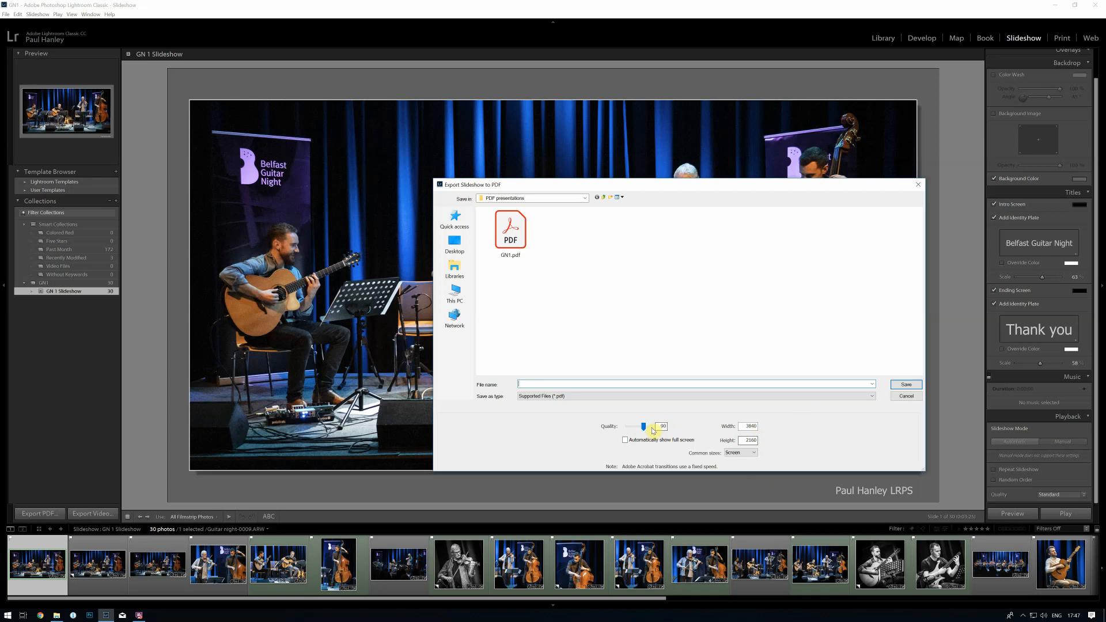
click(906, 396)
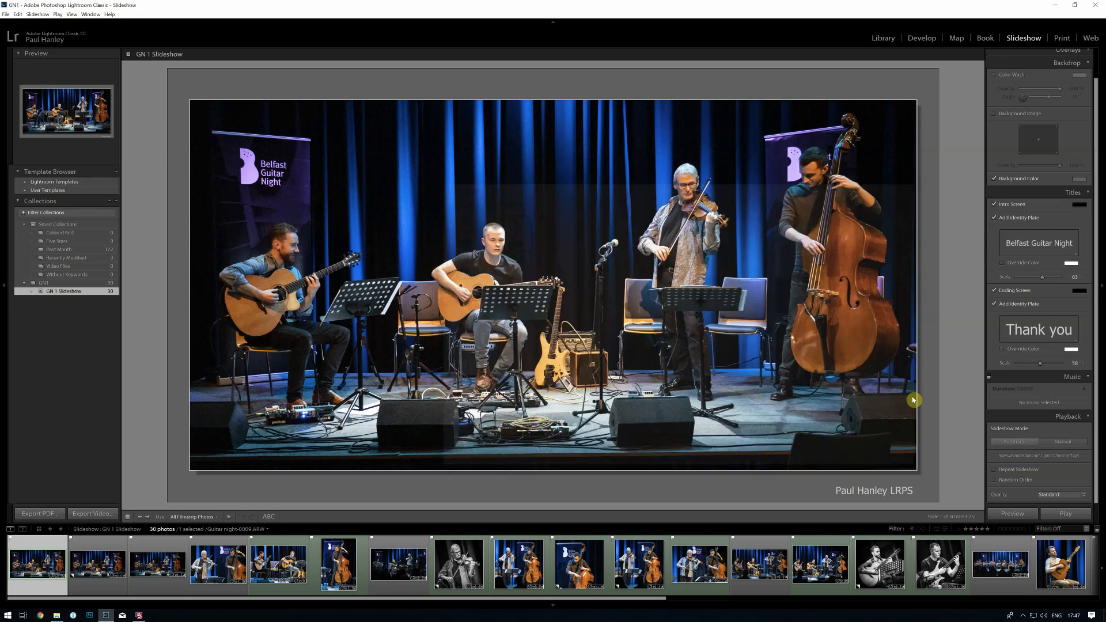
Switch to File Explorer and open GN1.pdf from the PDF presentations folder in Acrobat Reader.
click(1058, 7)
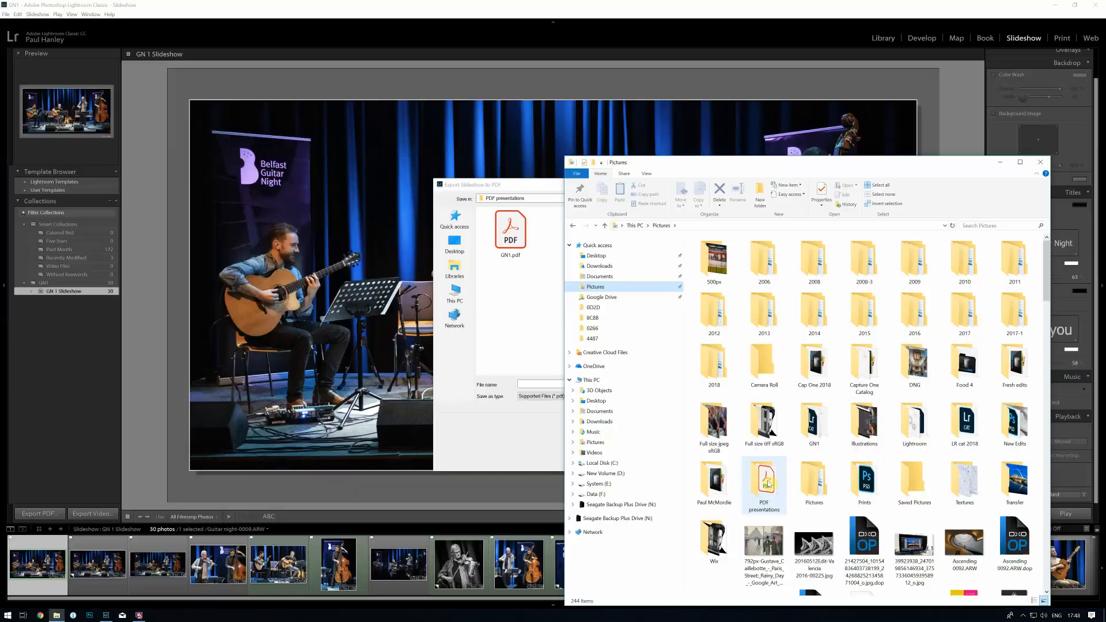
double_click(765, 485)
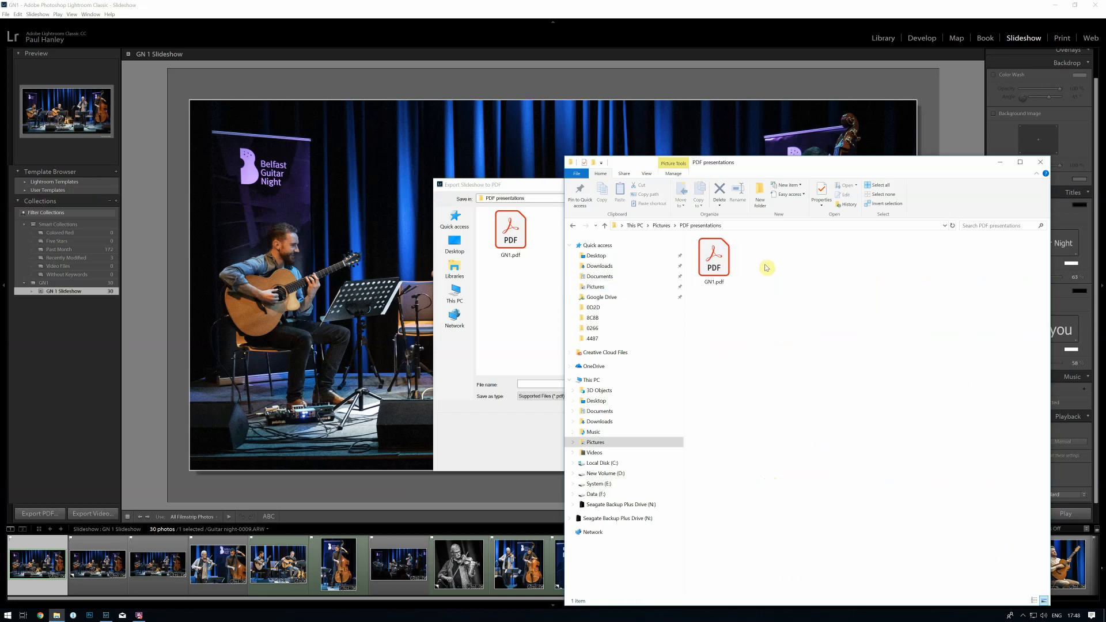
click(714, 265)
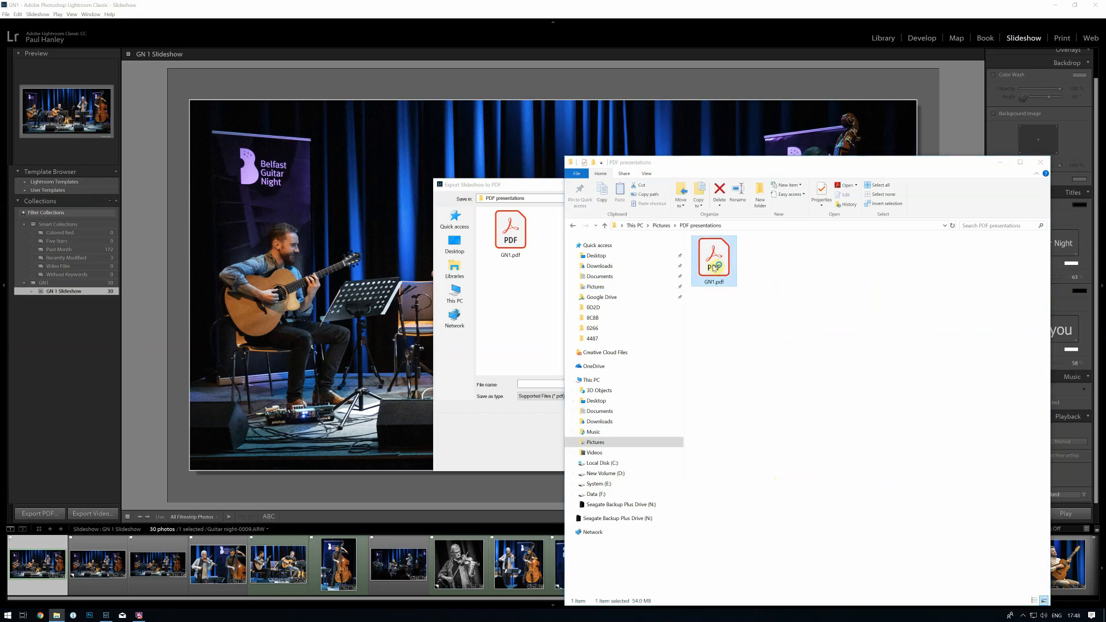
double_click(714, 266)
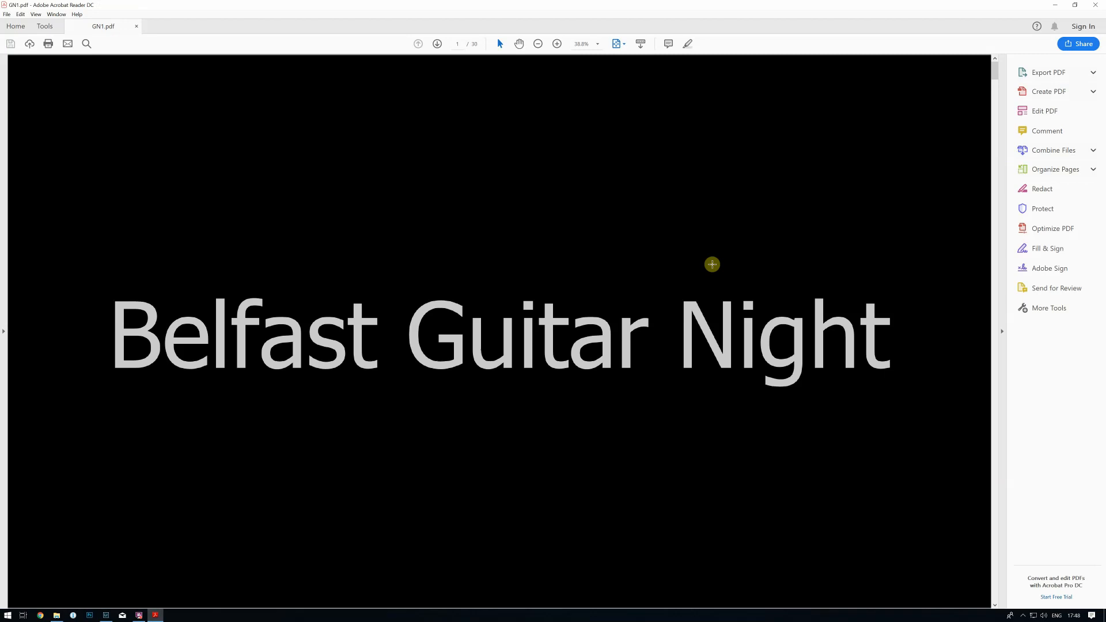
Page forward through the first slides of GN1.pdf and continue viewing them in Full Screen Mode.
key(Right)
key(Right)
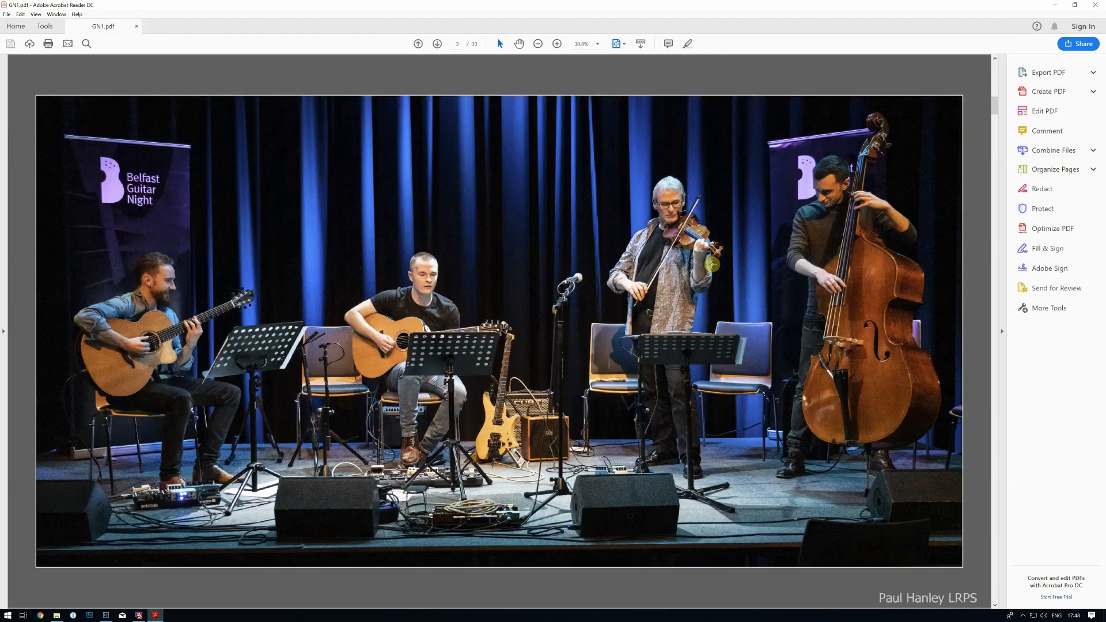
key(Right)
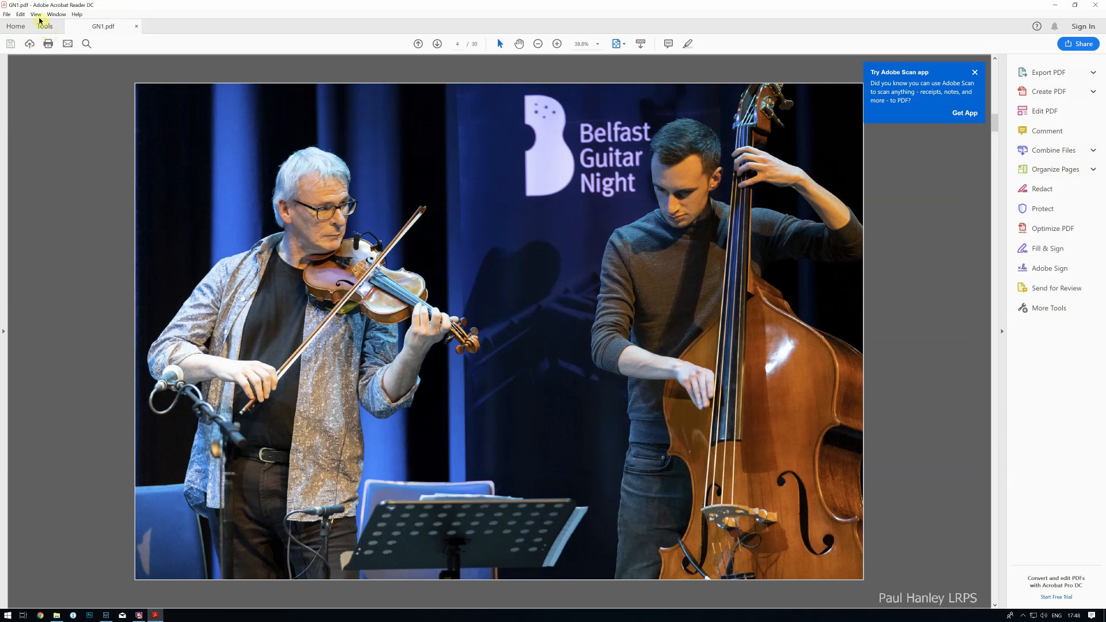
click(37, 15)
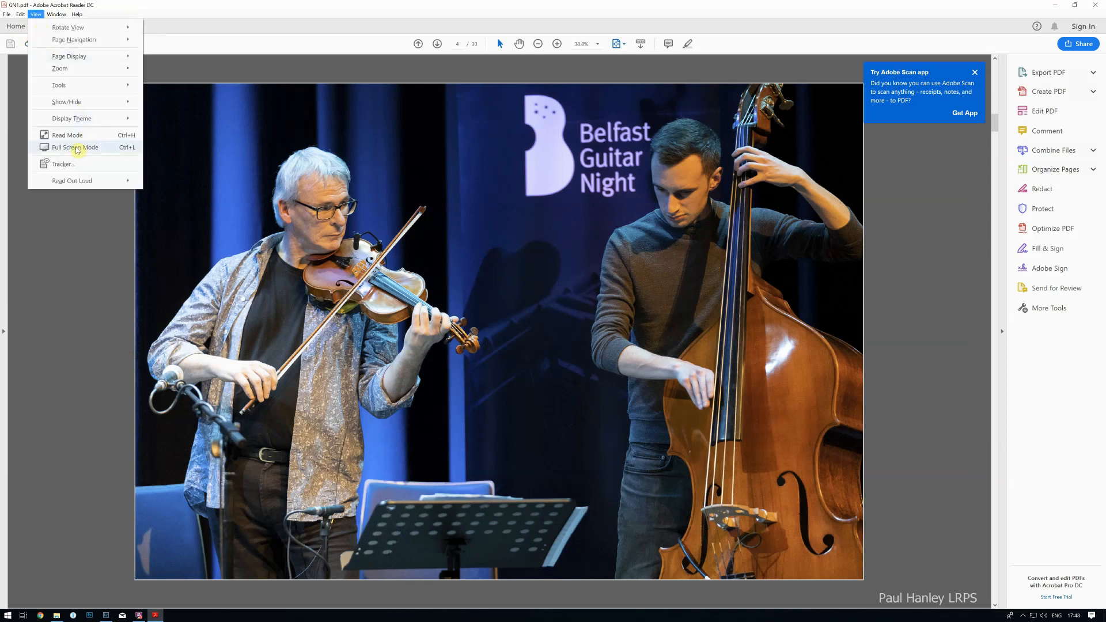
click(77, 149)
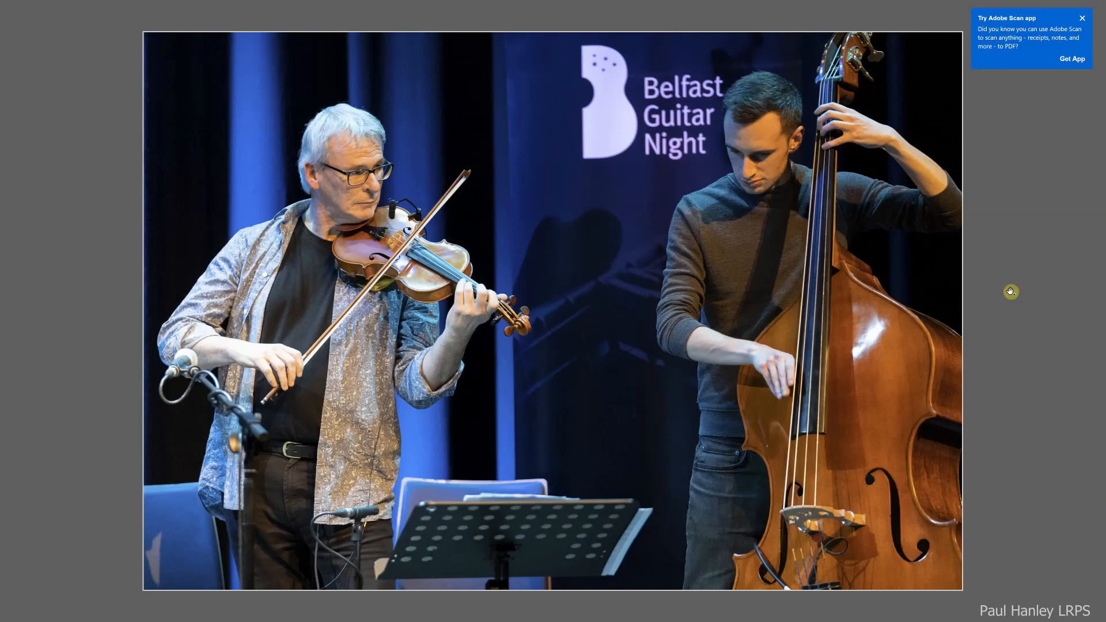
click(1020, 321)
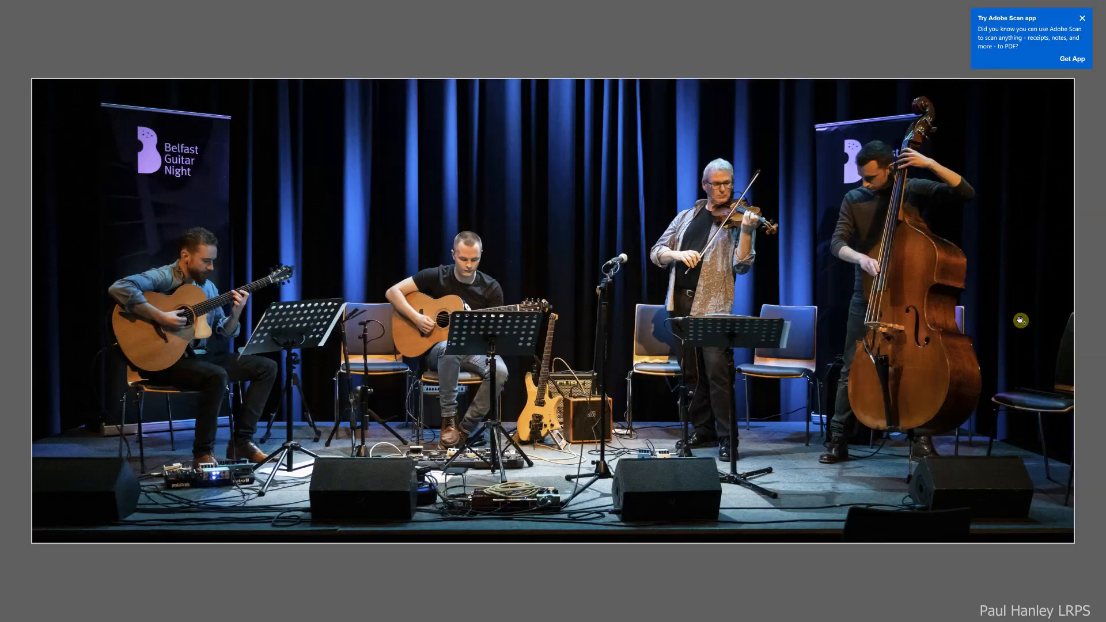
View a few more slides of GN1.pdf full screen, exit Full Screen Mode, and scroll from the opening title to the end of the document.
click(1026, 327)
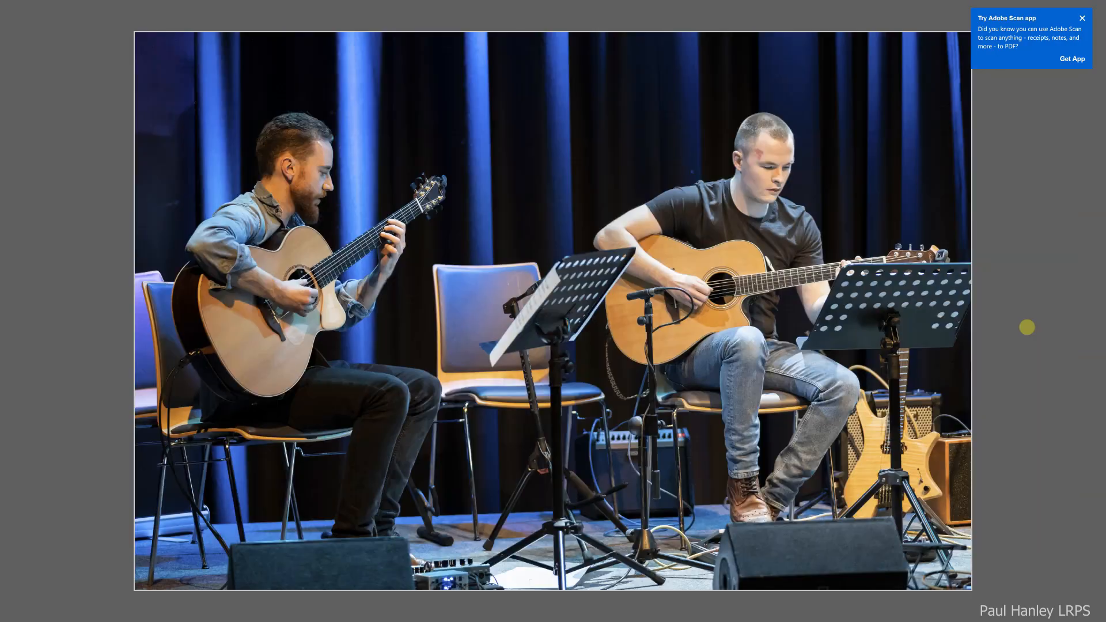
click(1026, 327)
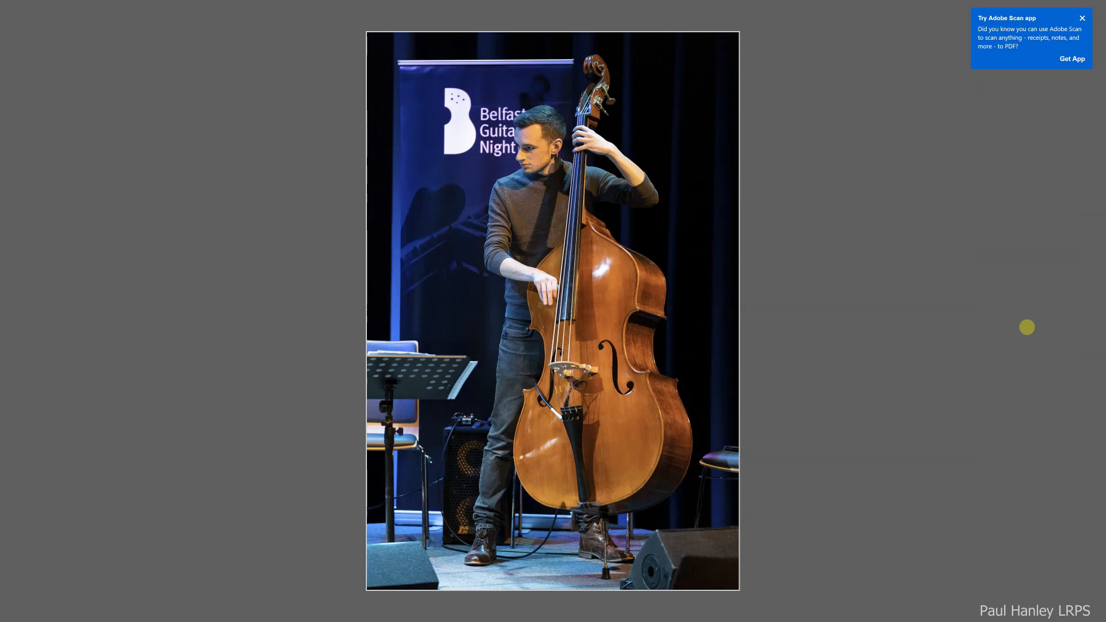
click(1027, 327)
key(Escape)
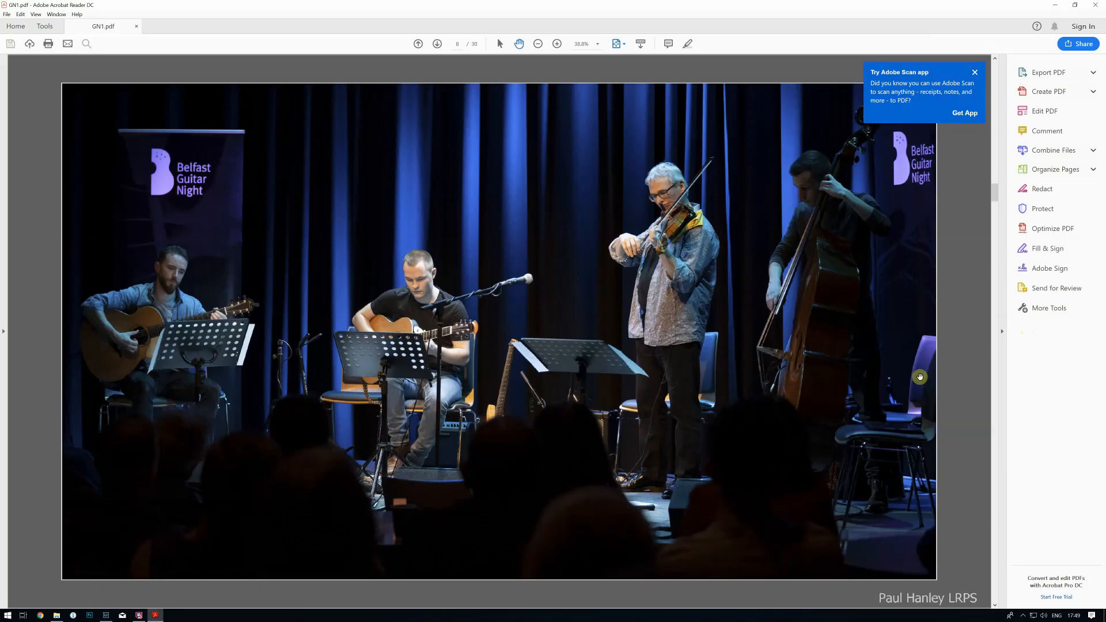
drag(993, 192, 991, 76)
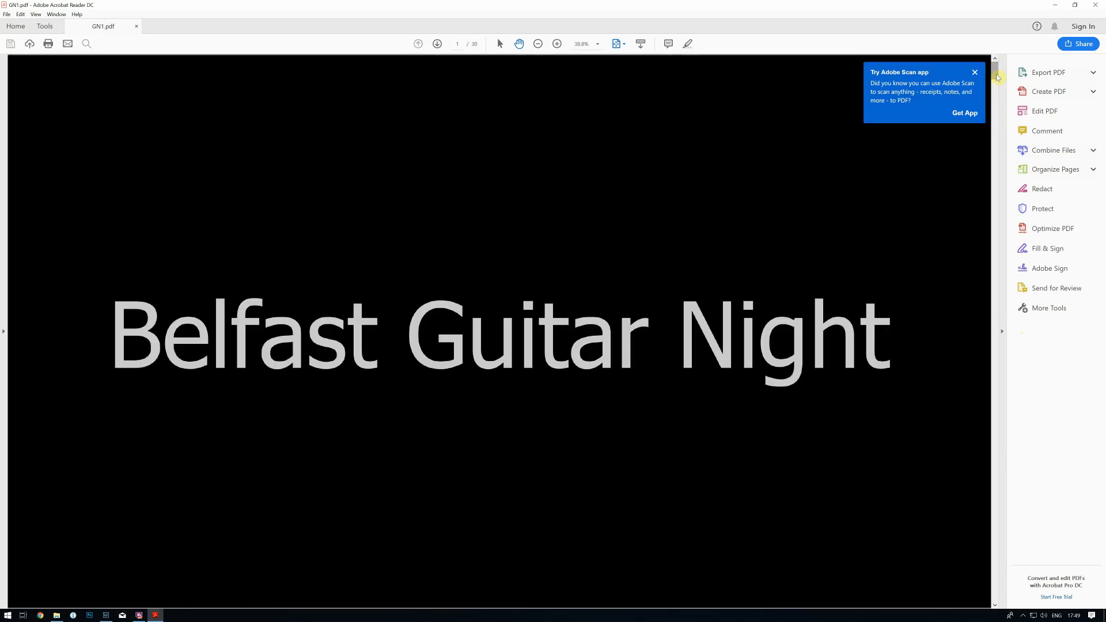
drag(998, 77, 1002, 619)
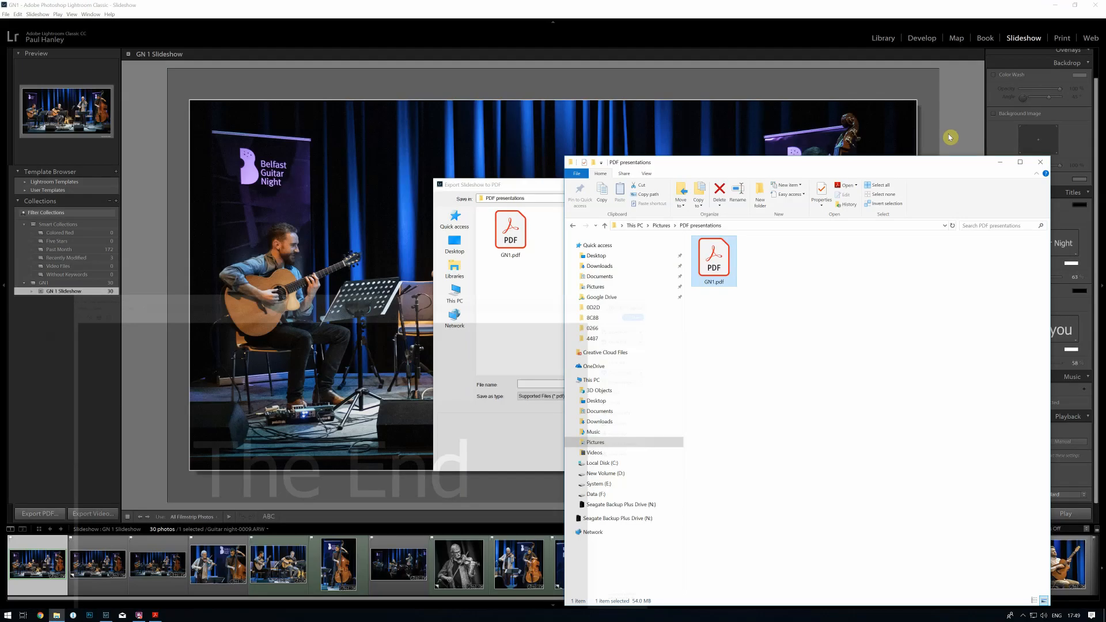
Close the PDF presentations folder window and dismiss the Export Slideshow to PDF dialog in Lightroom without saving.
click(1041, 163)
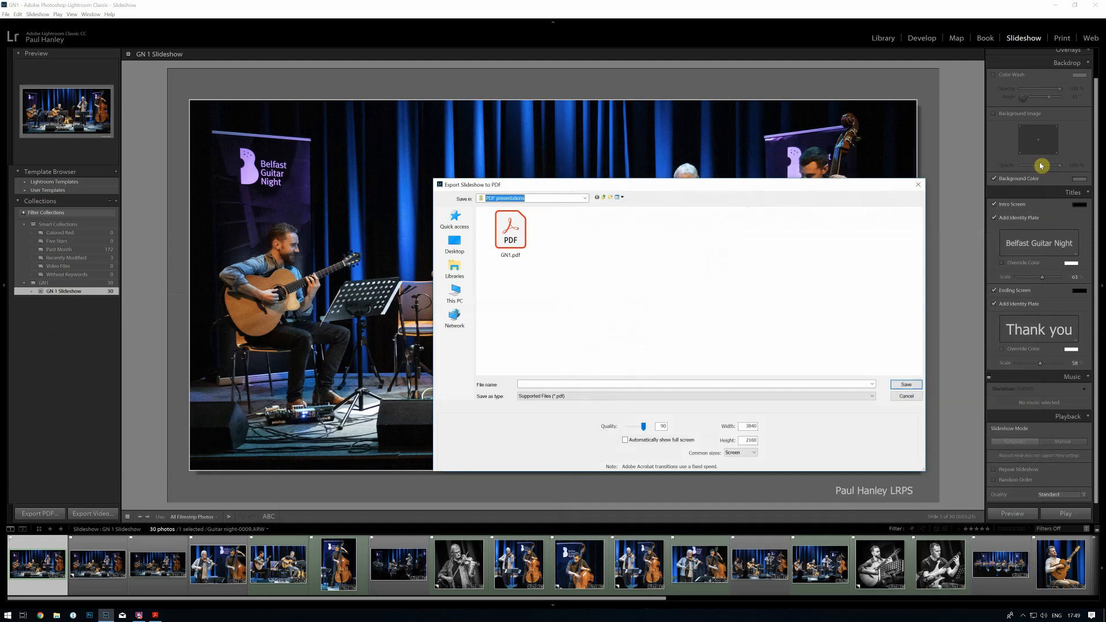
click(917, 185)
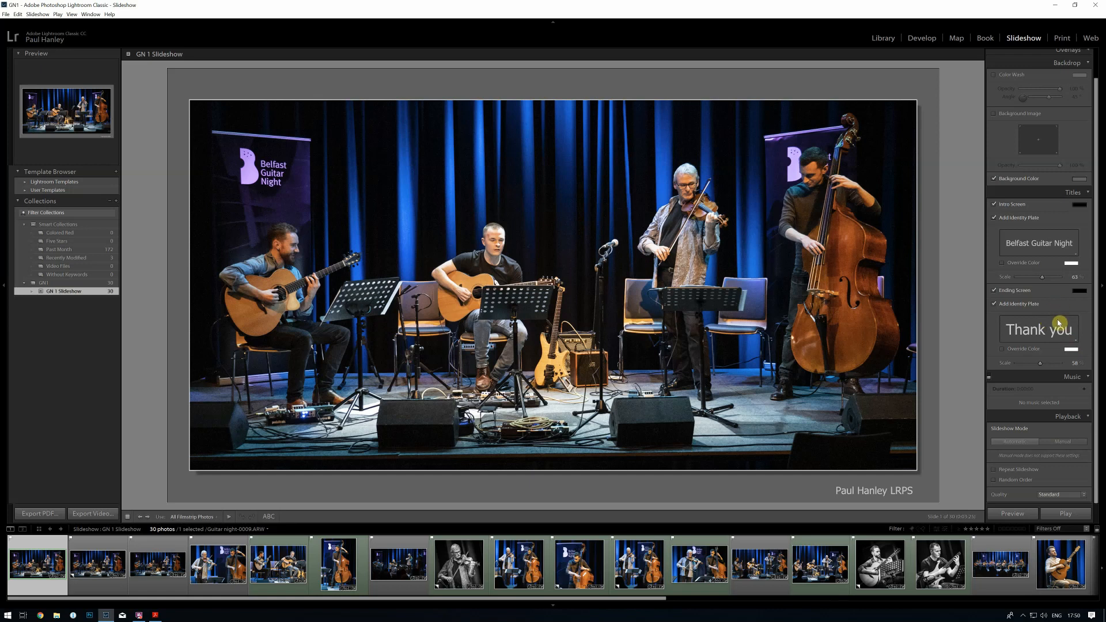
Replace the ending screen's text identity plate with the graphic Where to find me.png from the Desktop and set its scale to 66.
click(1076, 344)
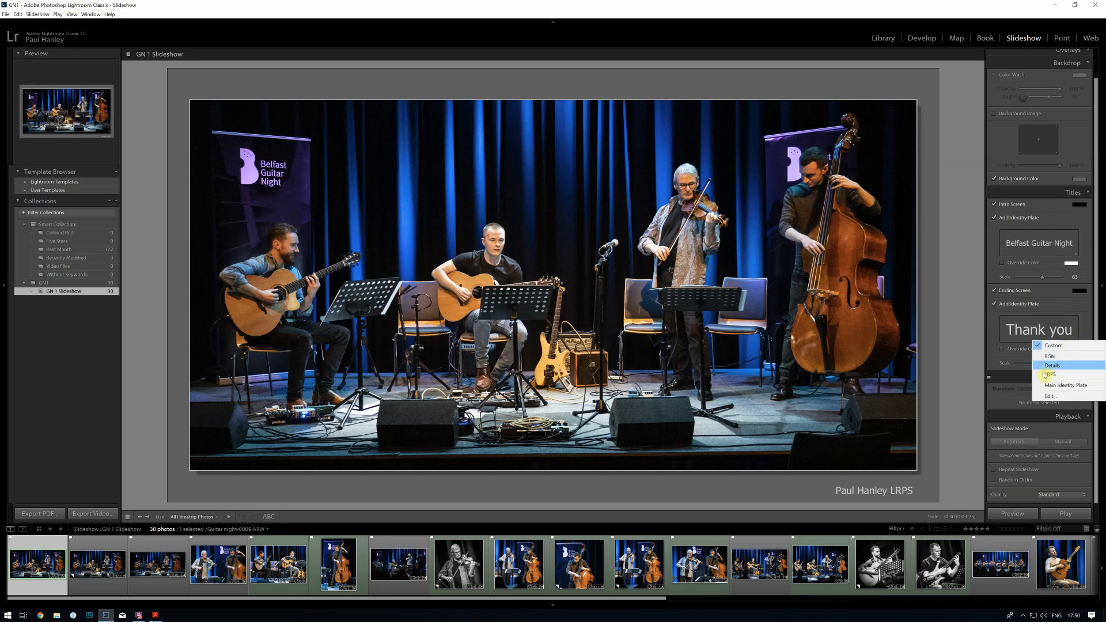
click(1051, 396)
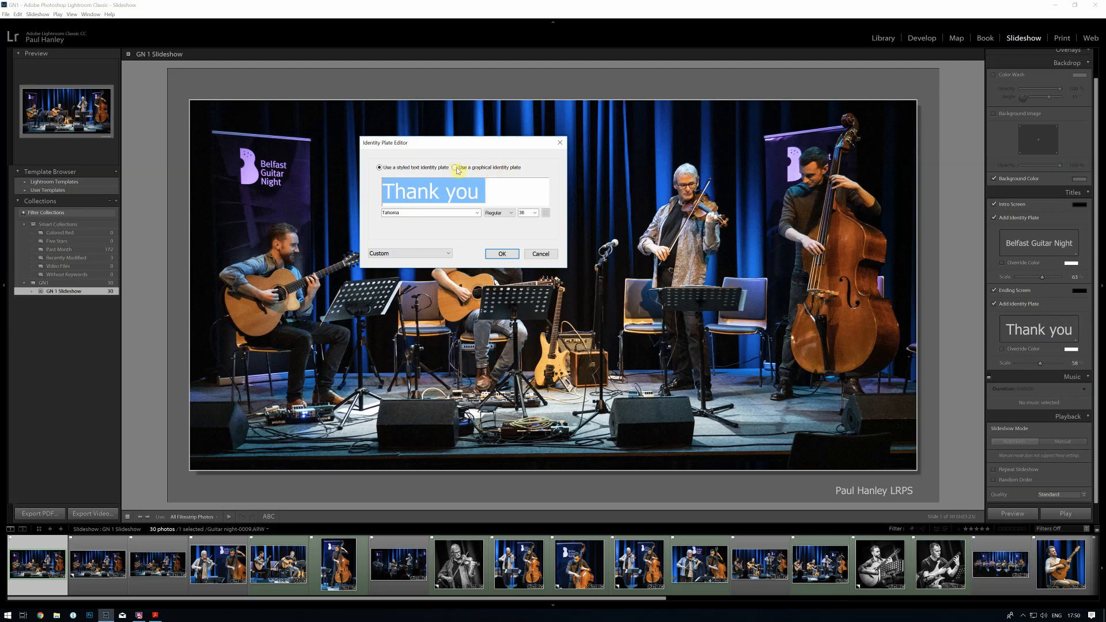
click(455, 168)
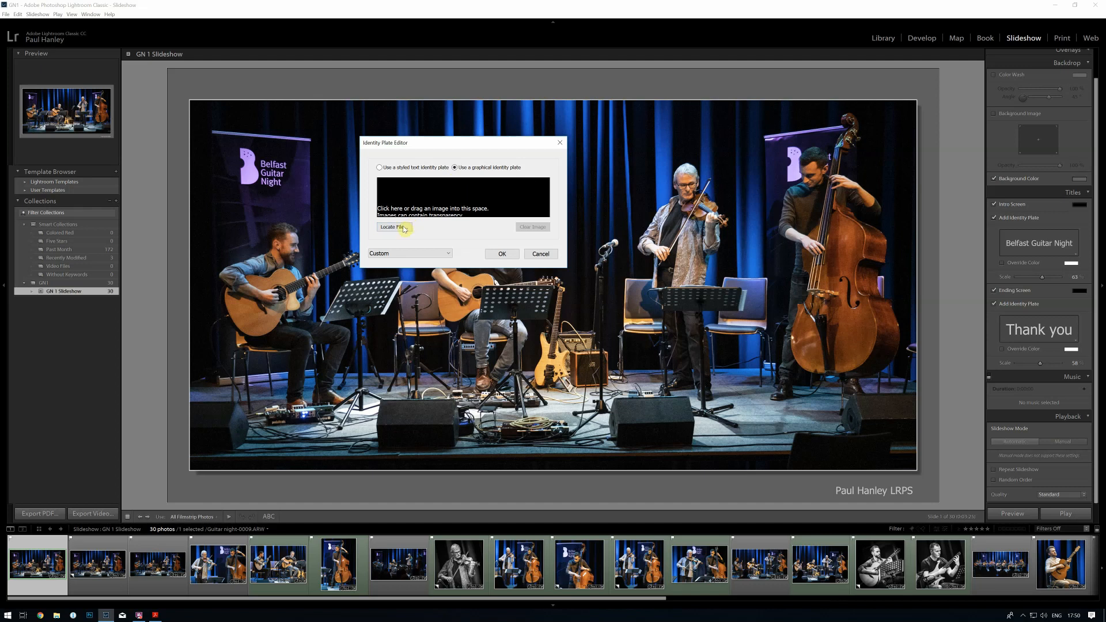
click(403, 227)
click(536, 254)
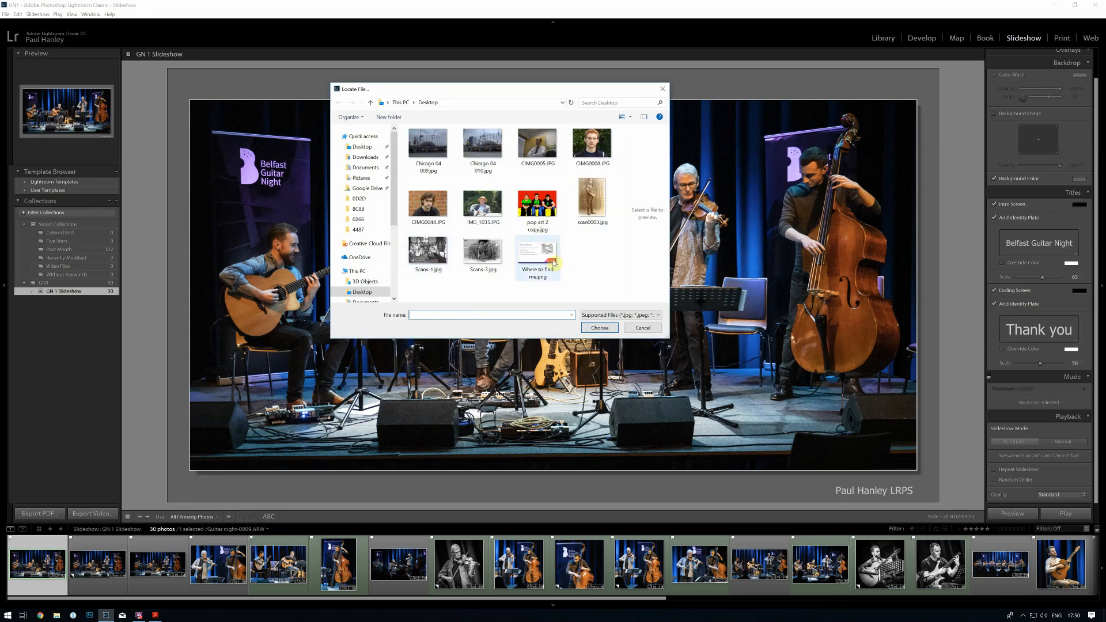
double_click(535, 256)
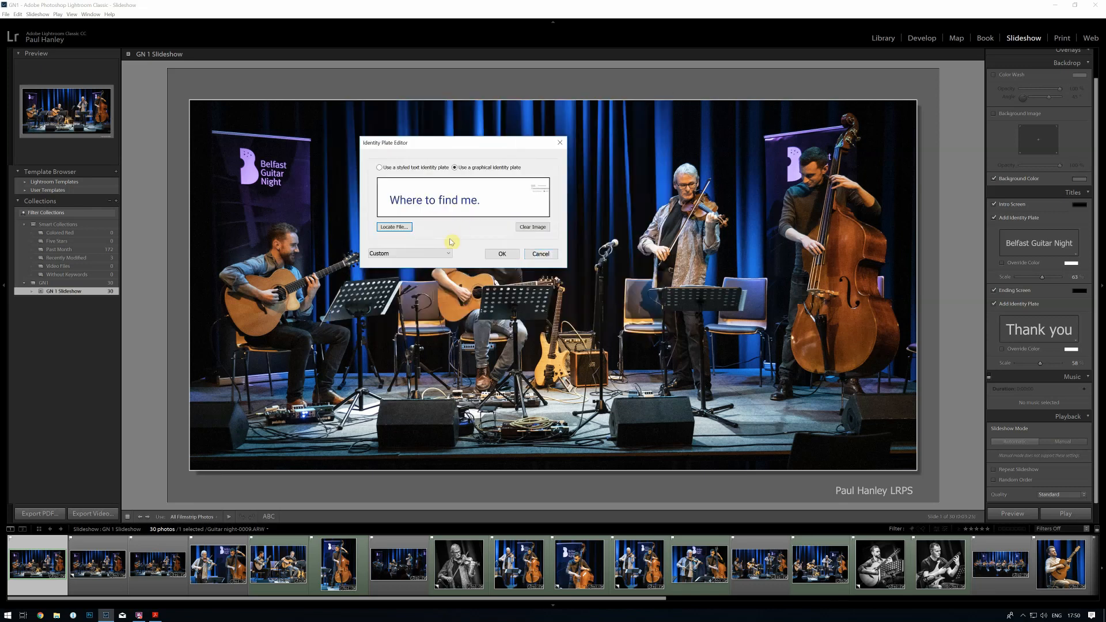
click(502, 255)
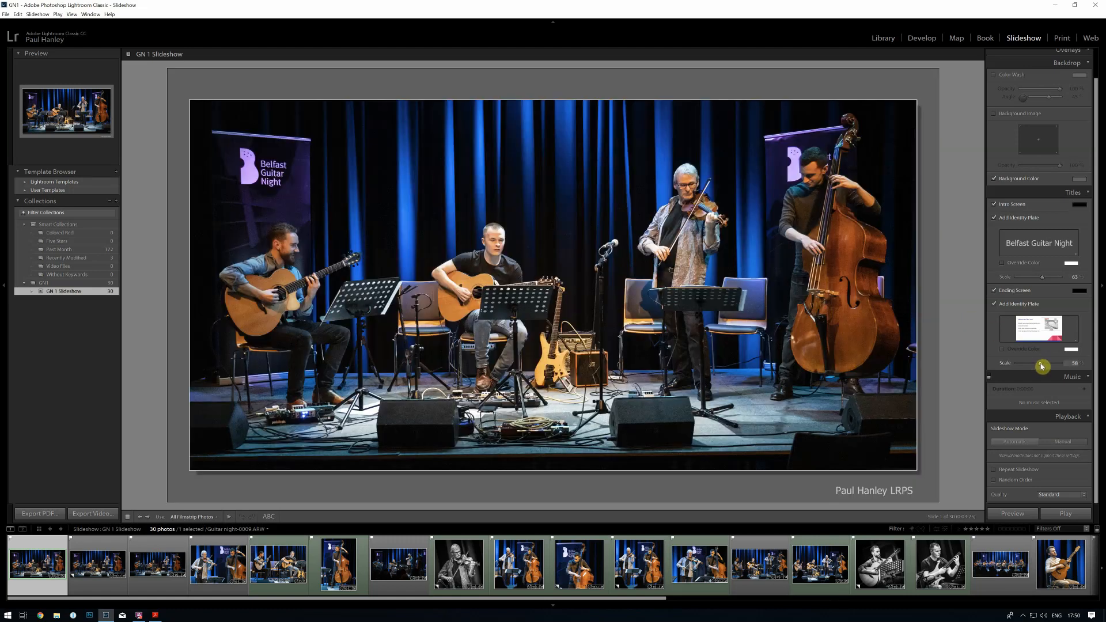
drag(1041, 365, 1046, 367)
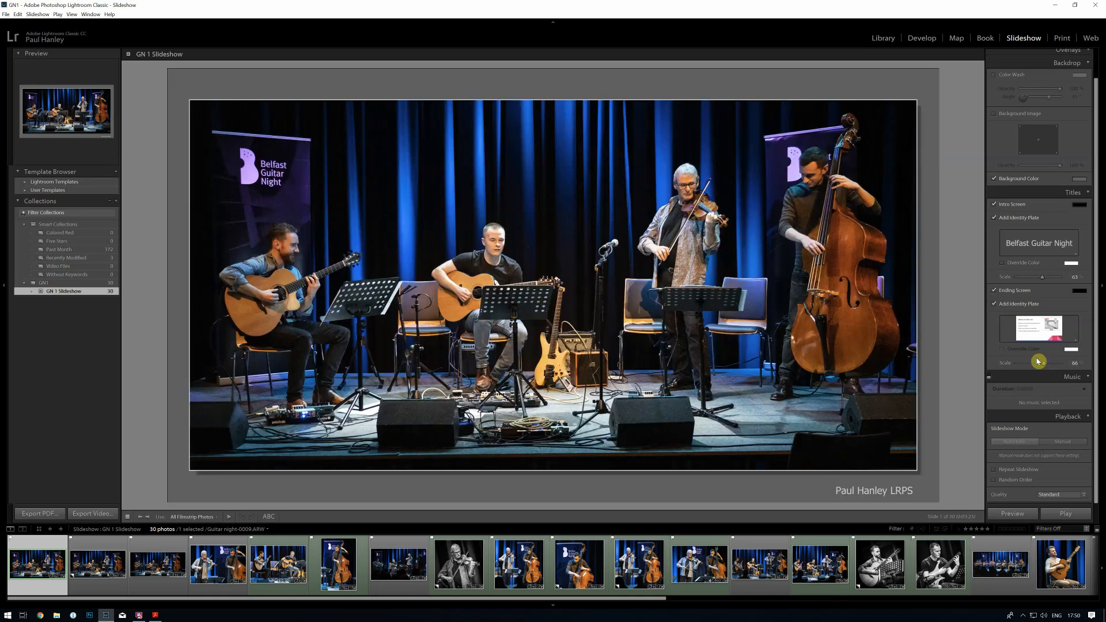
click(1045, 366)
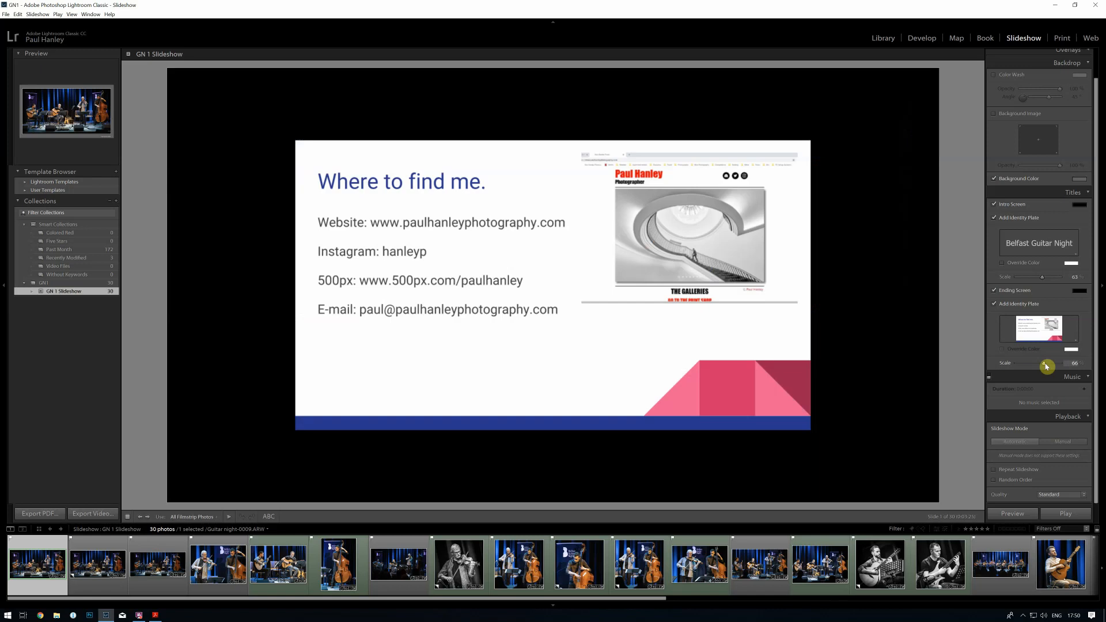